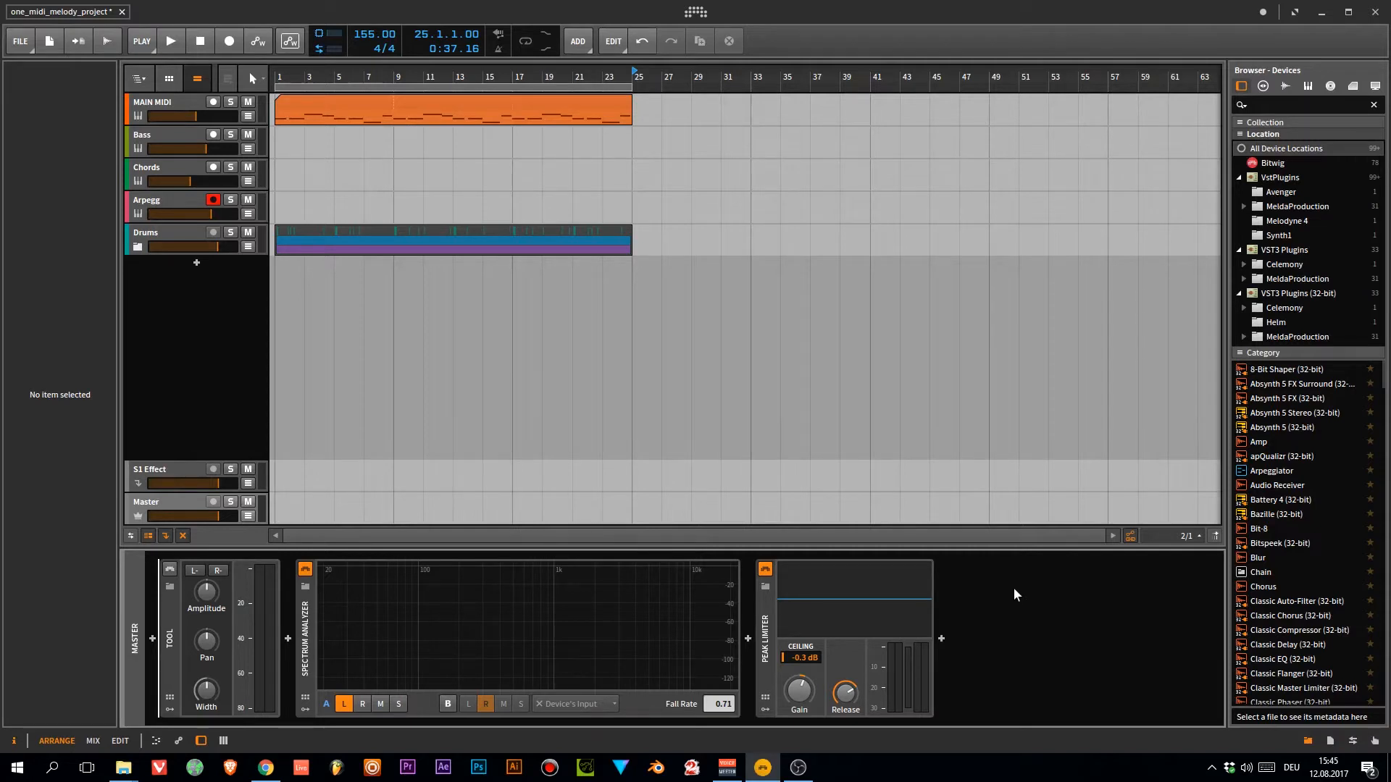
Show the full MAIN MIDI clip in an enlarged note editor and play the arrangement from the start.
double_click(358, 98)
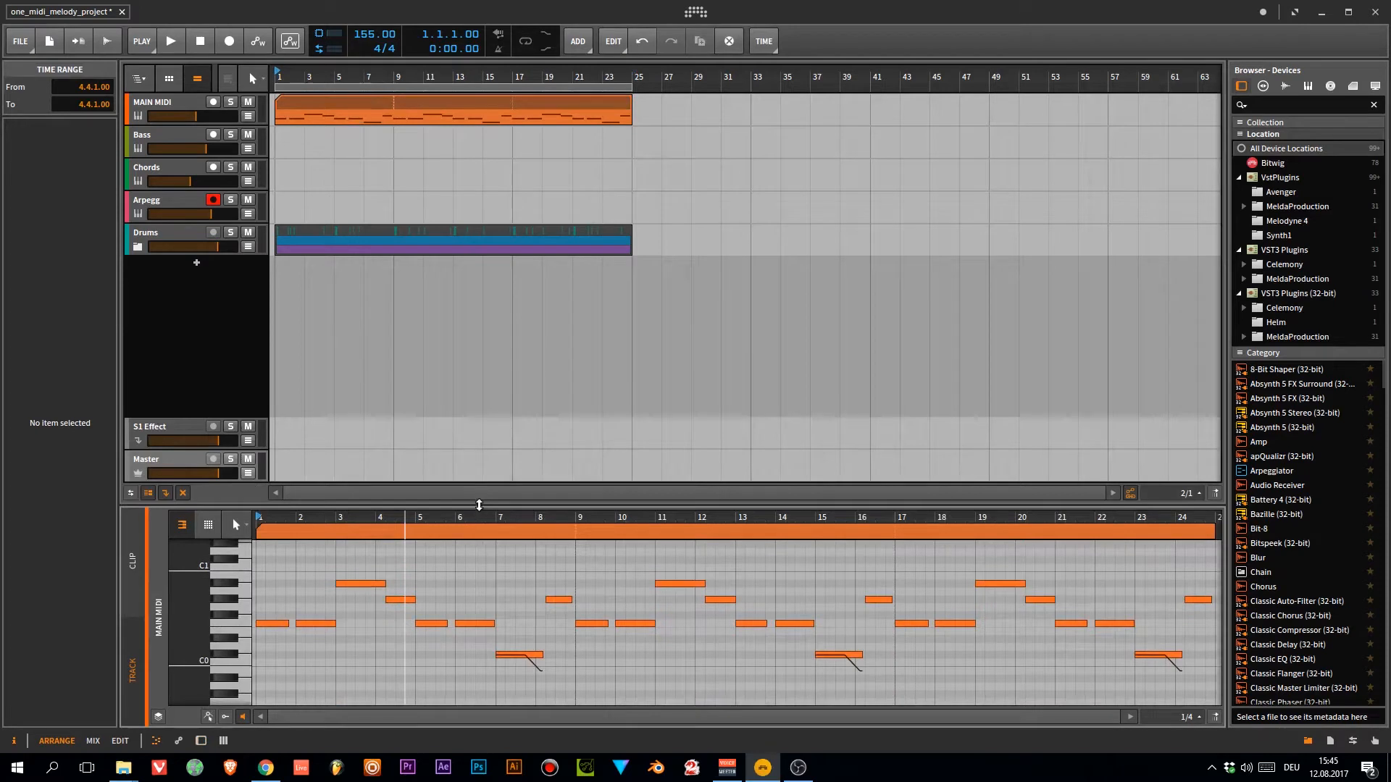
drag(478, 505, 473, 398)
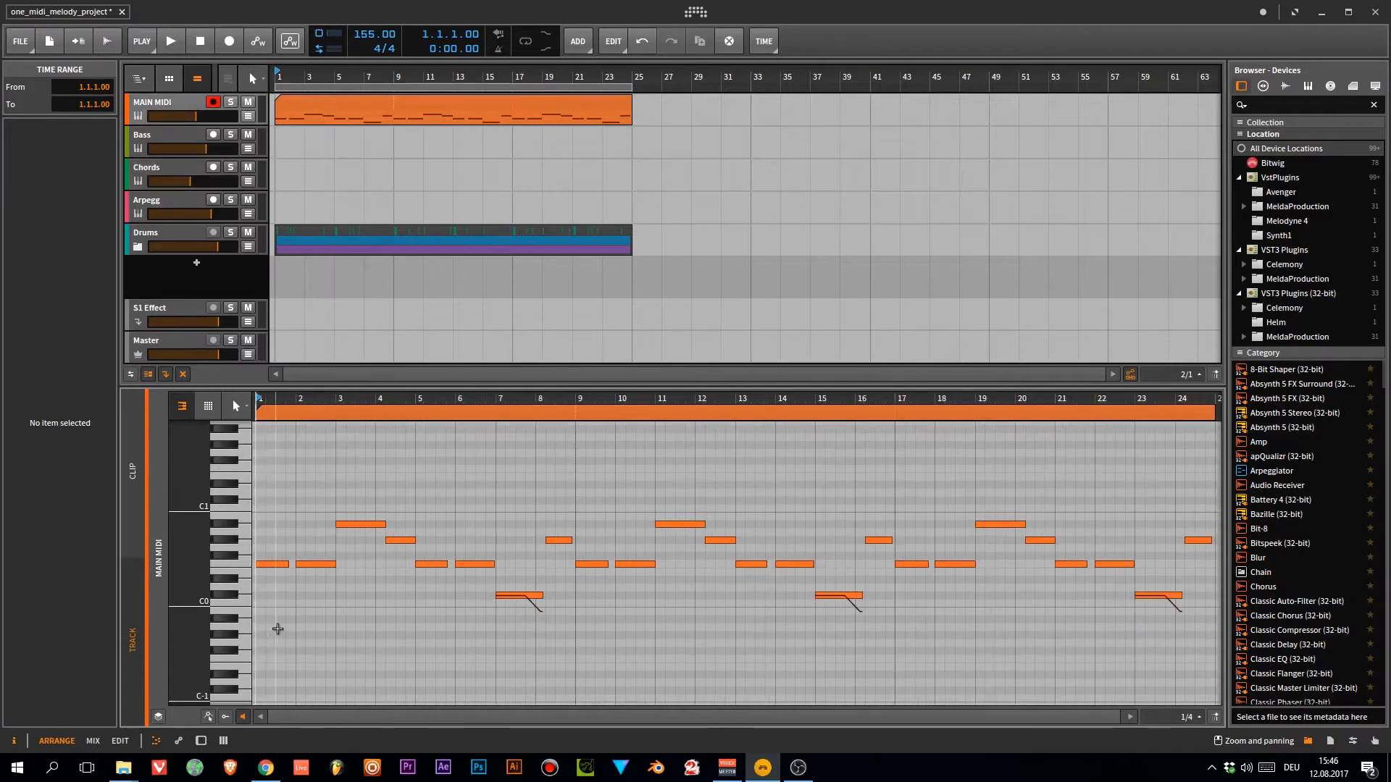
drag(941, 400, 911, 410)
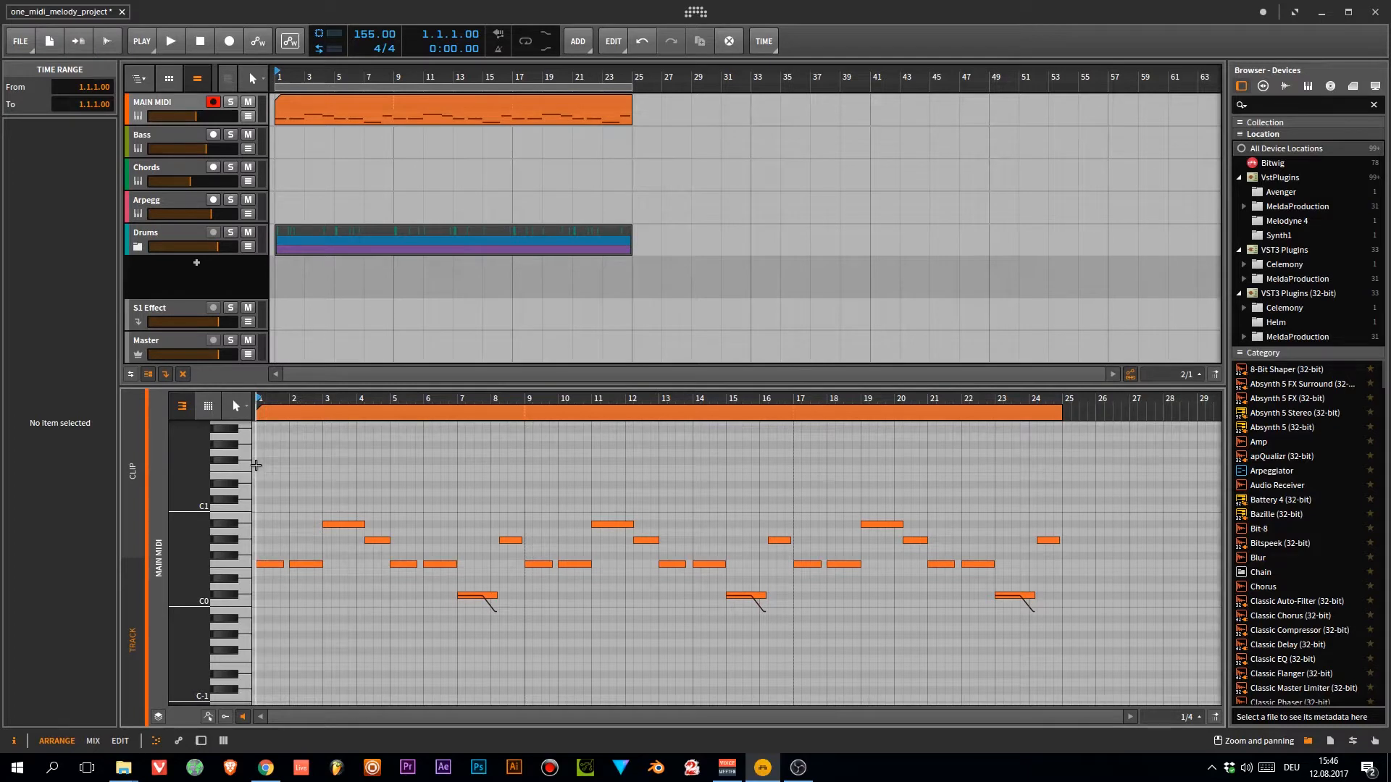
key(space)
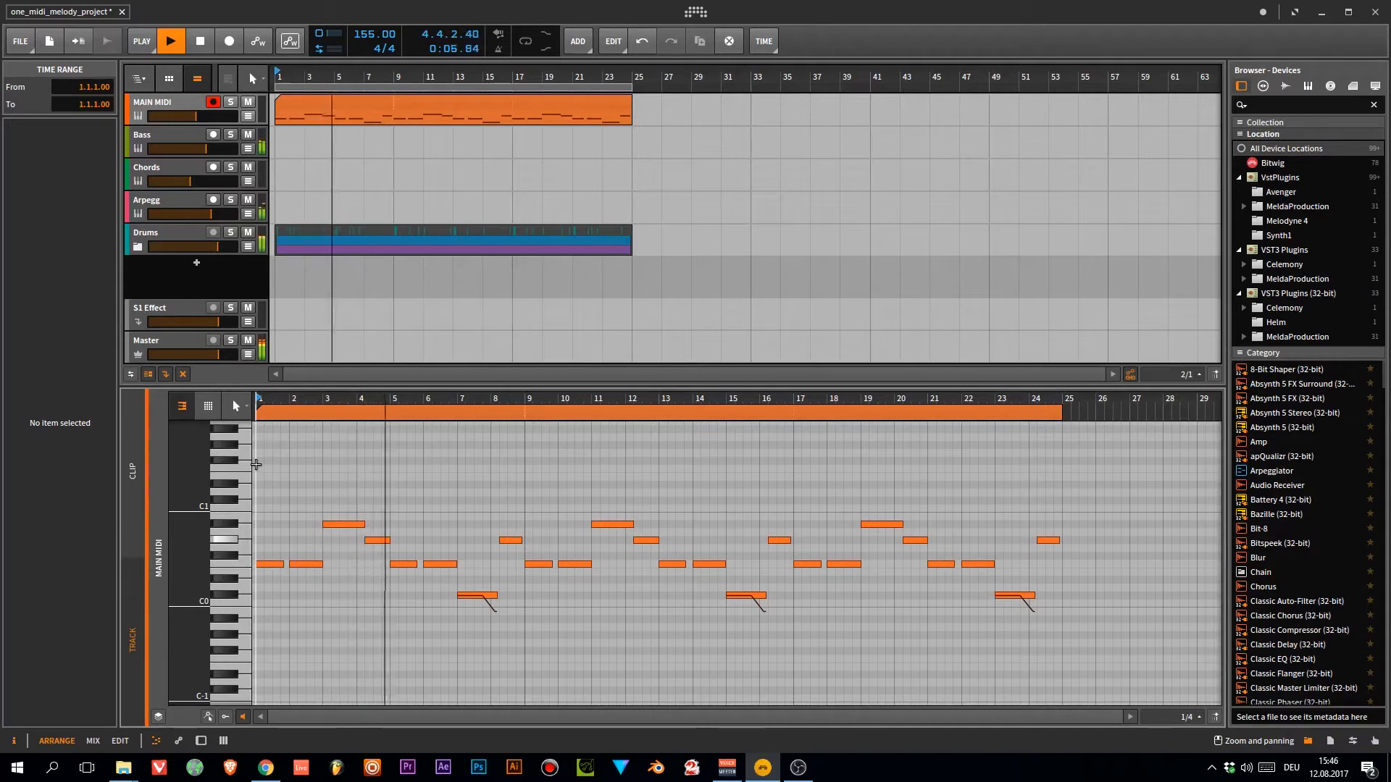
key(space)
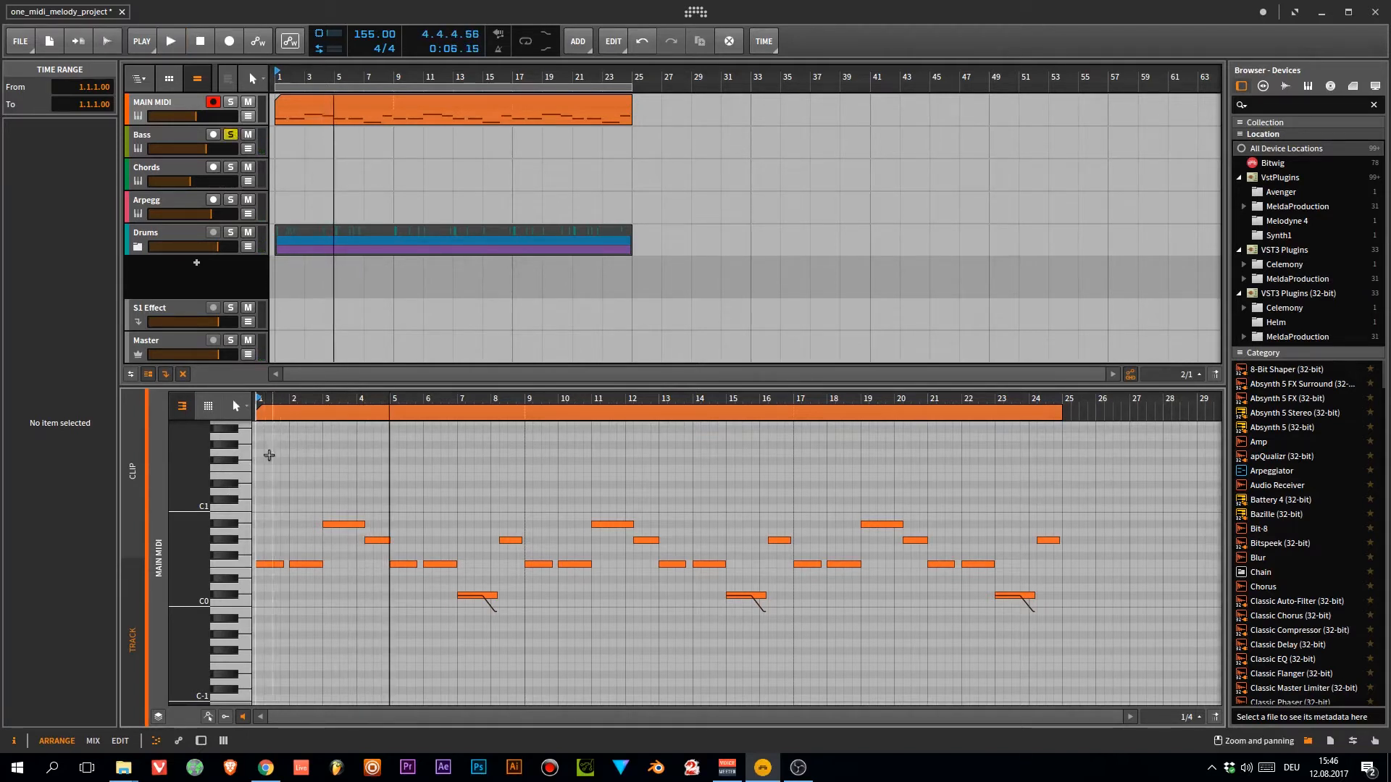
Audition the Bass track in solo, turn its solo off, and select the MAIN MIDI clip.
key(space)
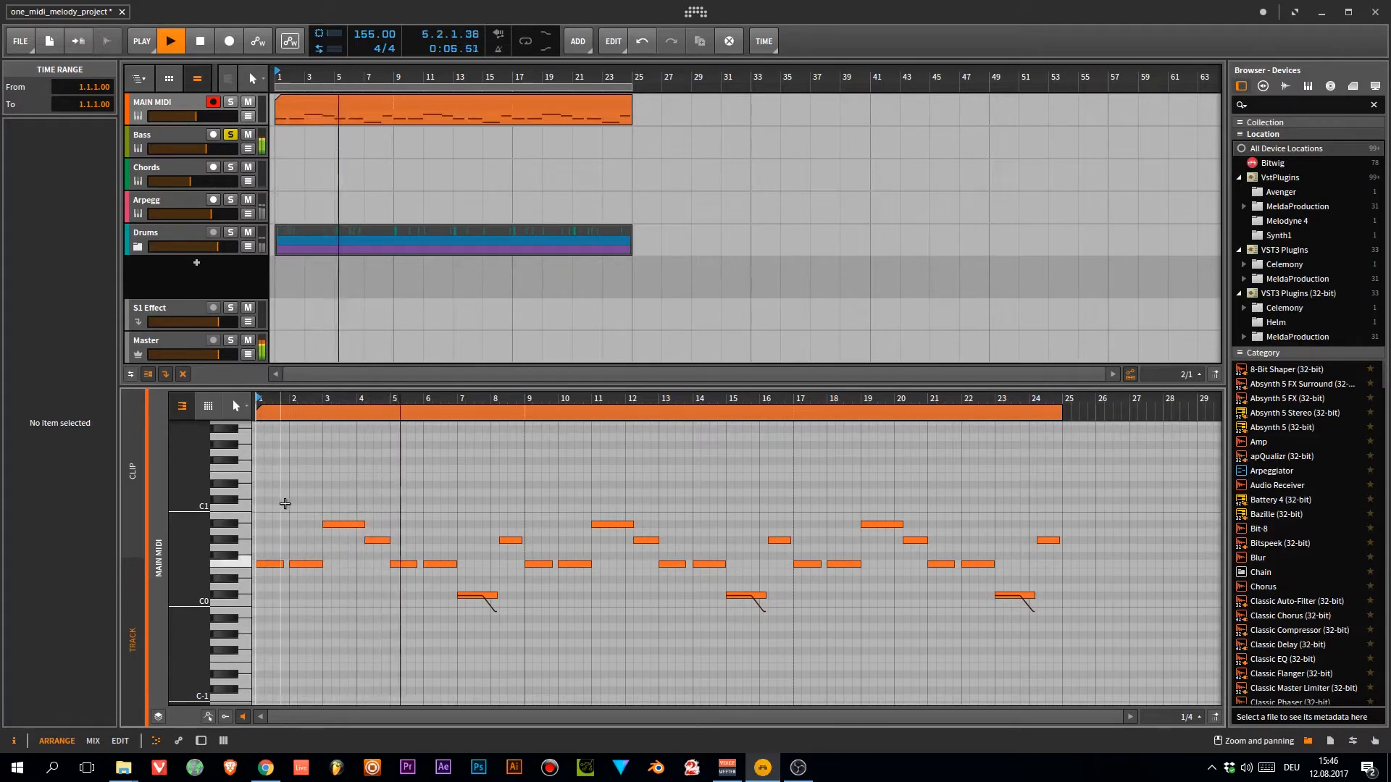
key(space)
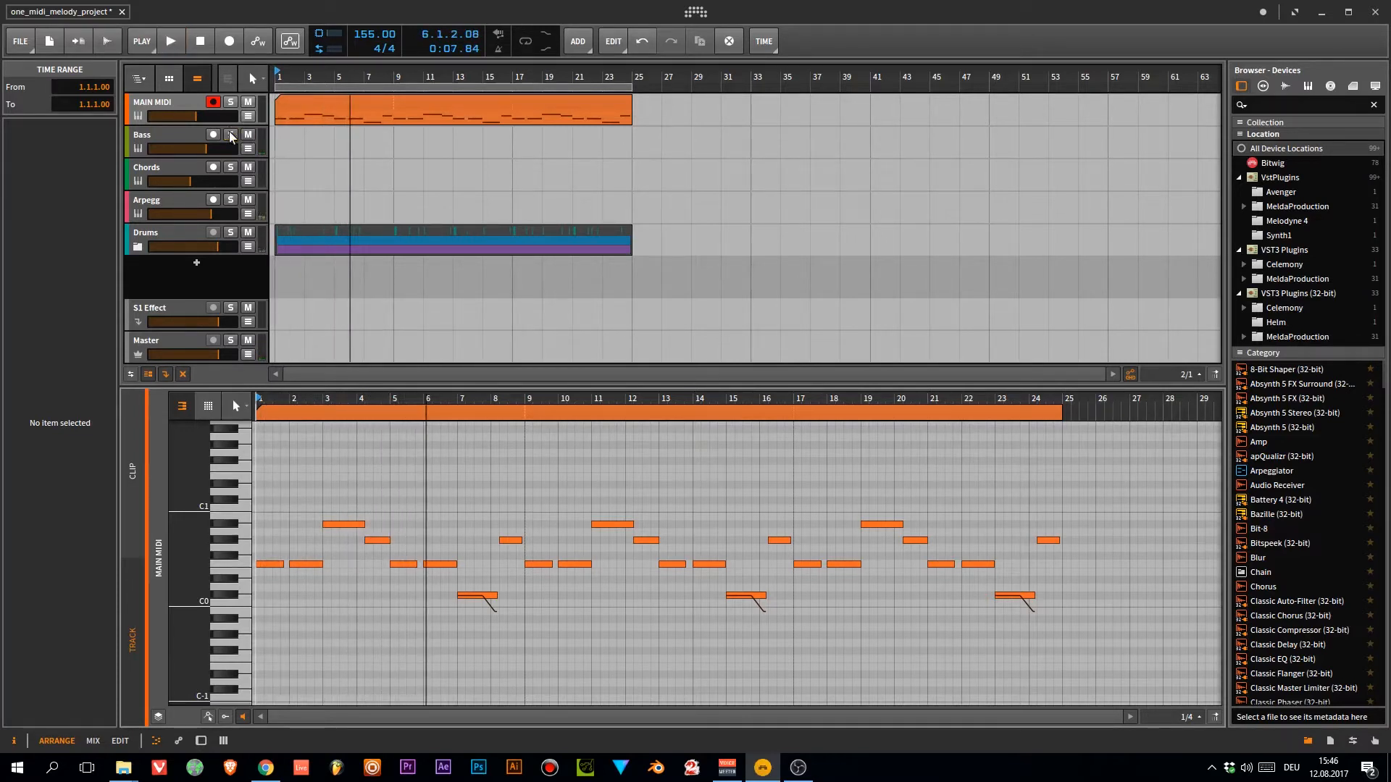
click(290, 107)
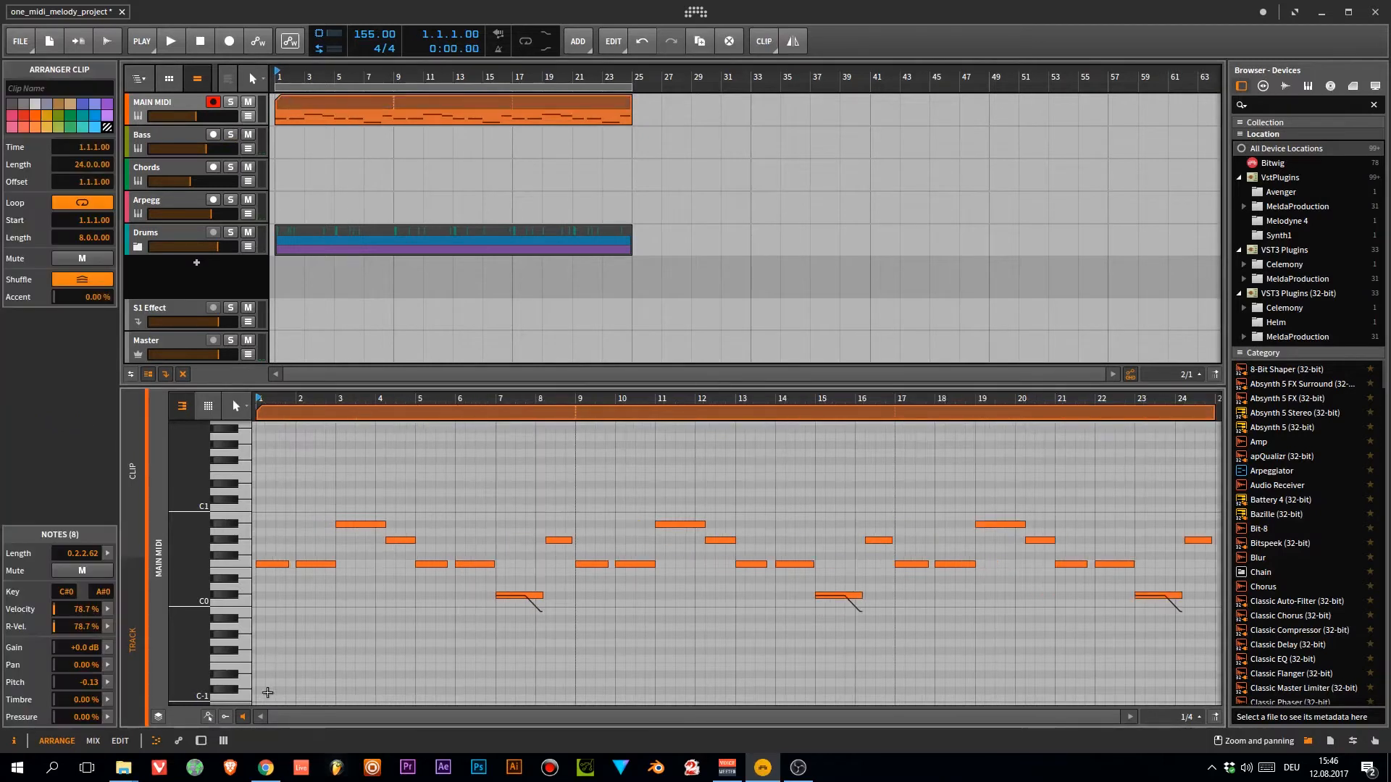
Show the Bass track's device chain and examine the Note Receiver's source choices and the Polysynth.
click(176, 134)
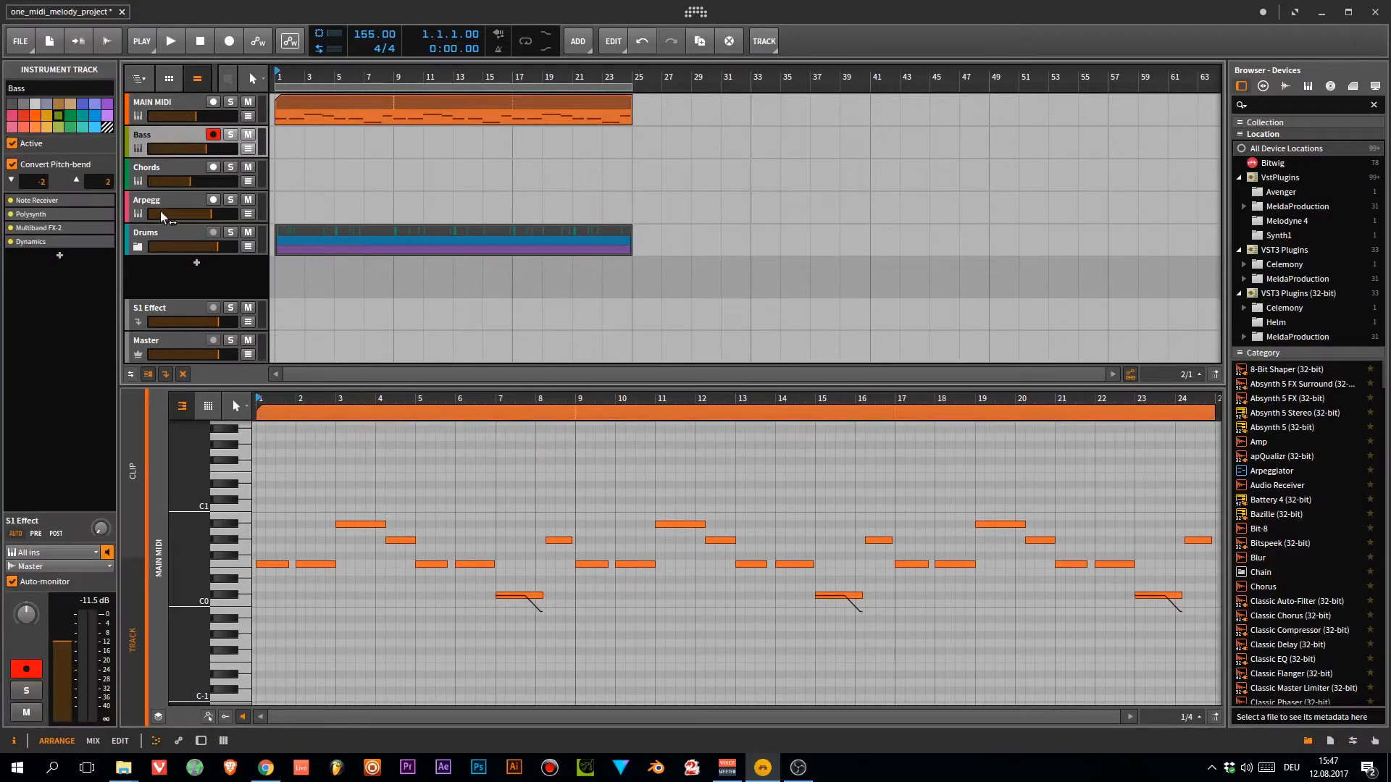
double_click(150, 132)
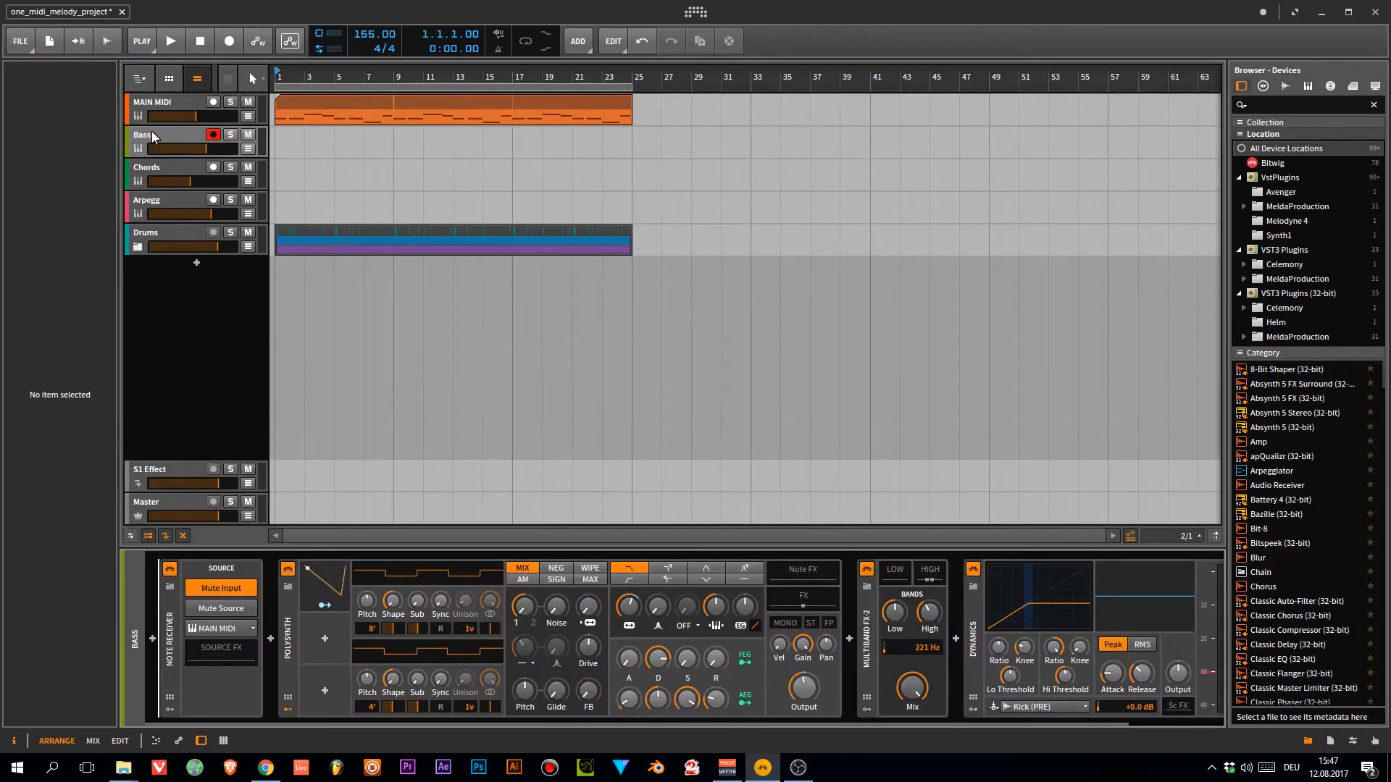
click(173, 655)
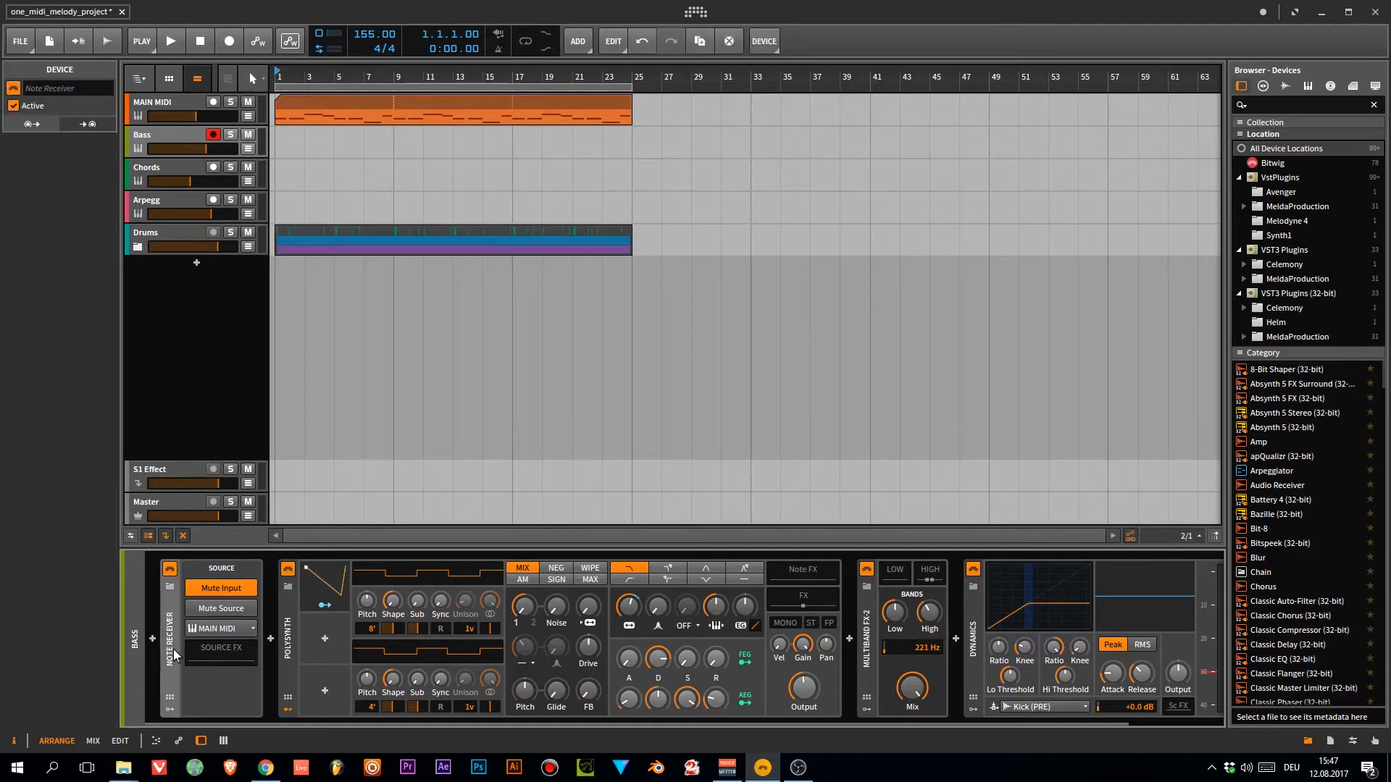
click(225, 629)
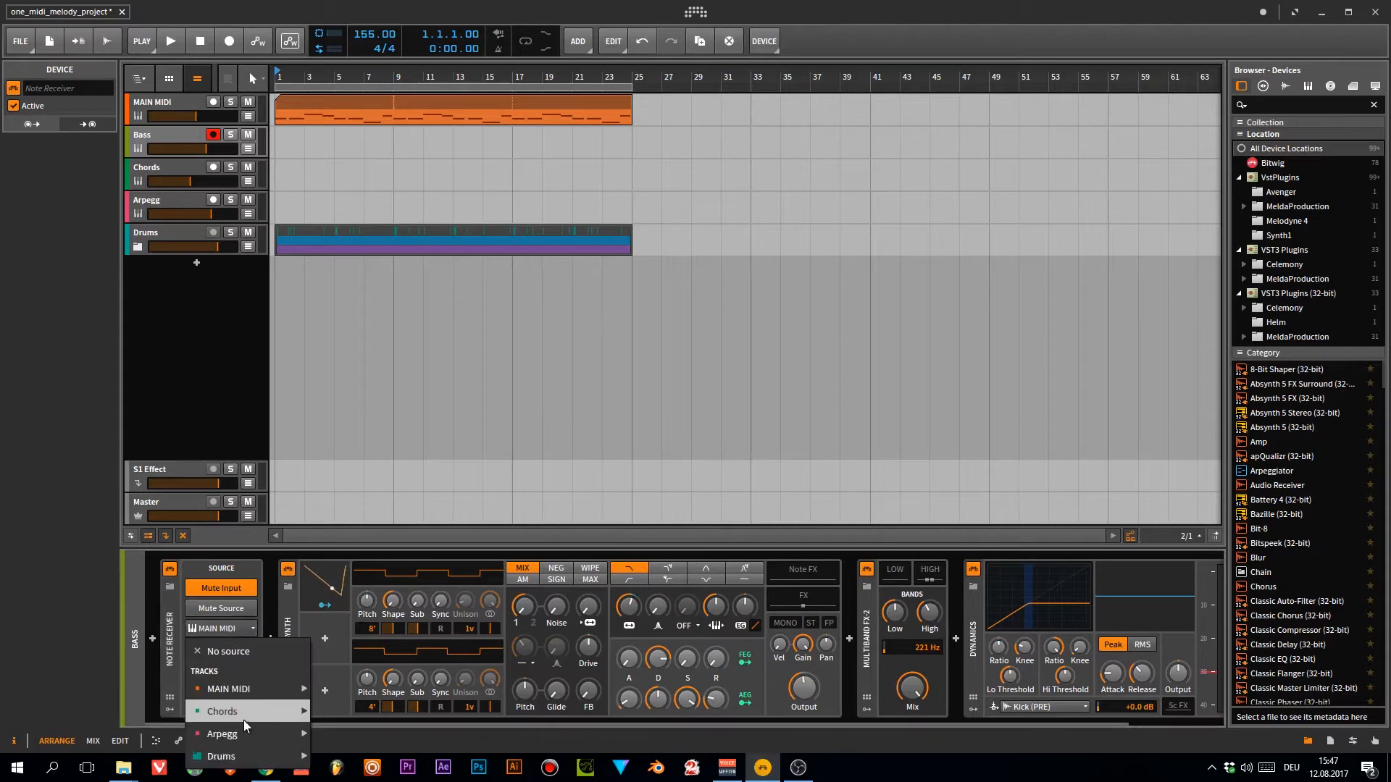
click(219, 624)
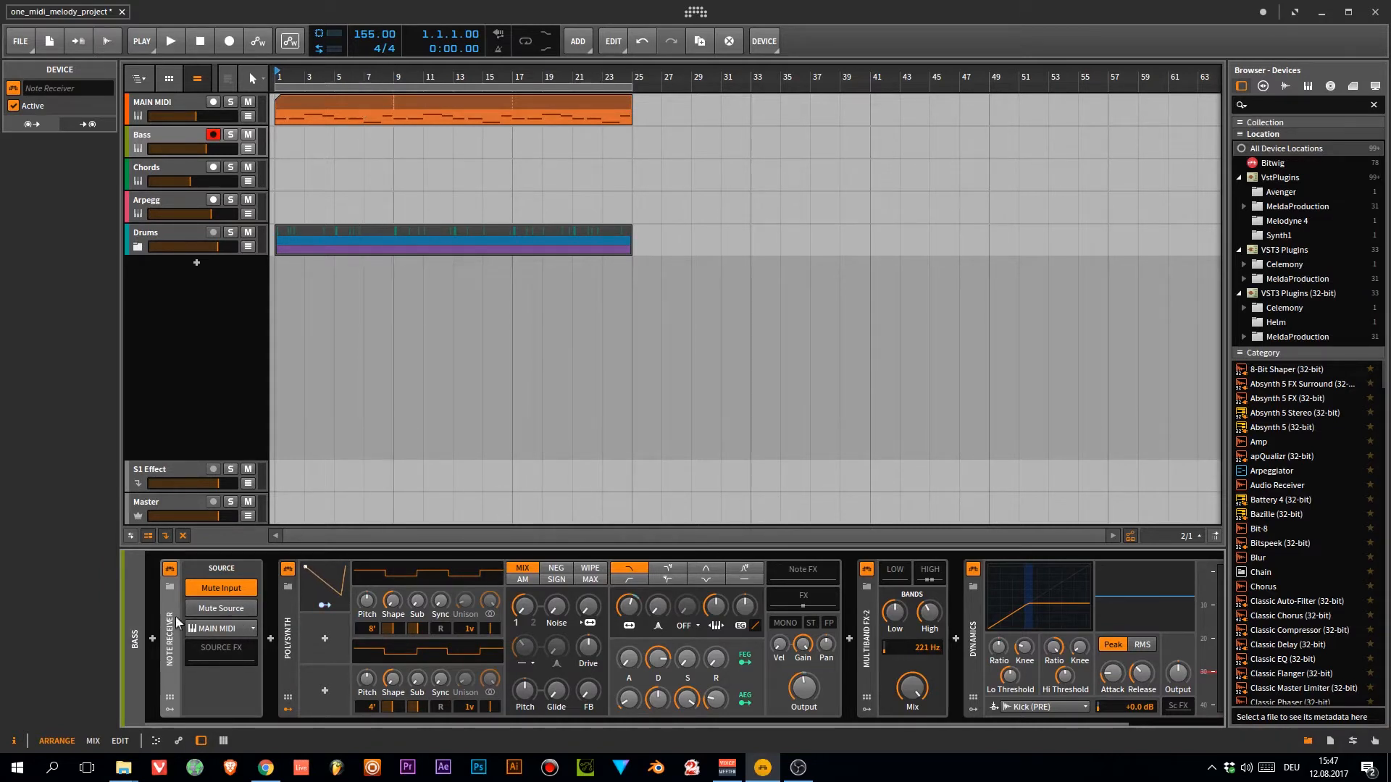
click(287, 647)
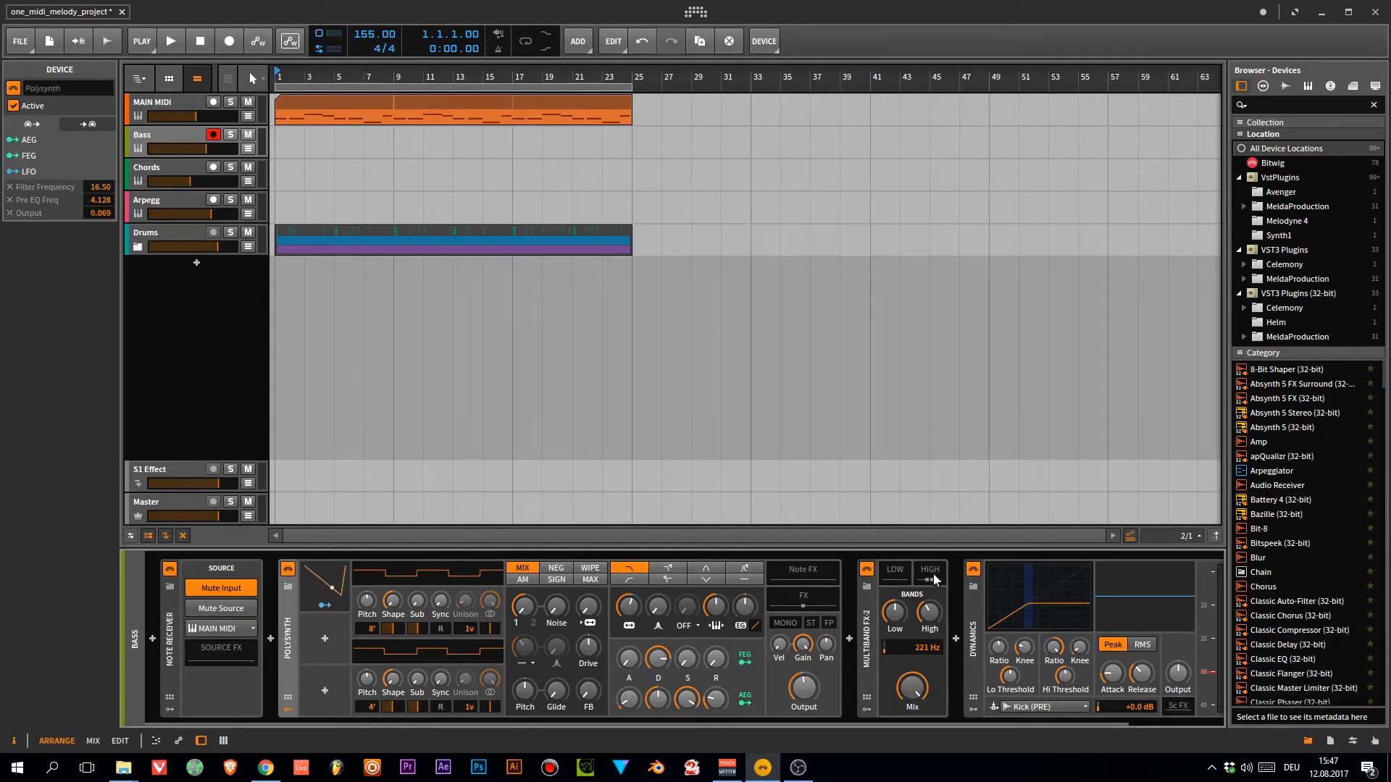
View the device chain of the MAIN MIDI track and those of the Bass and Chords tracks.
click(181, 111)
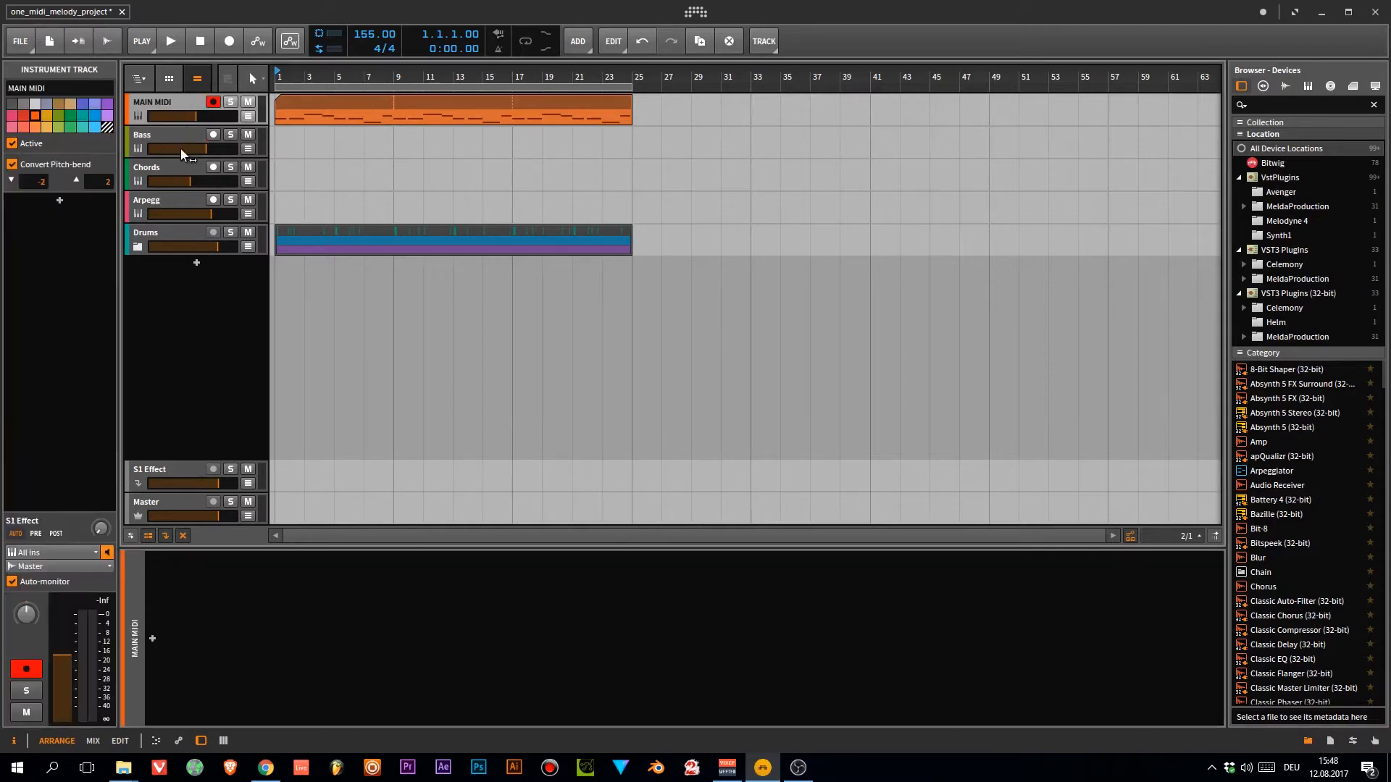
click(160, 141)
click(164, 178)
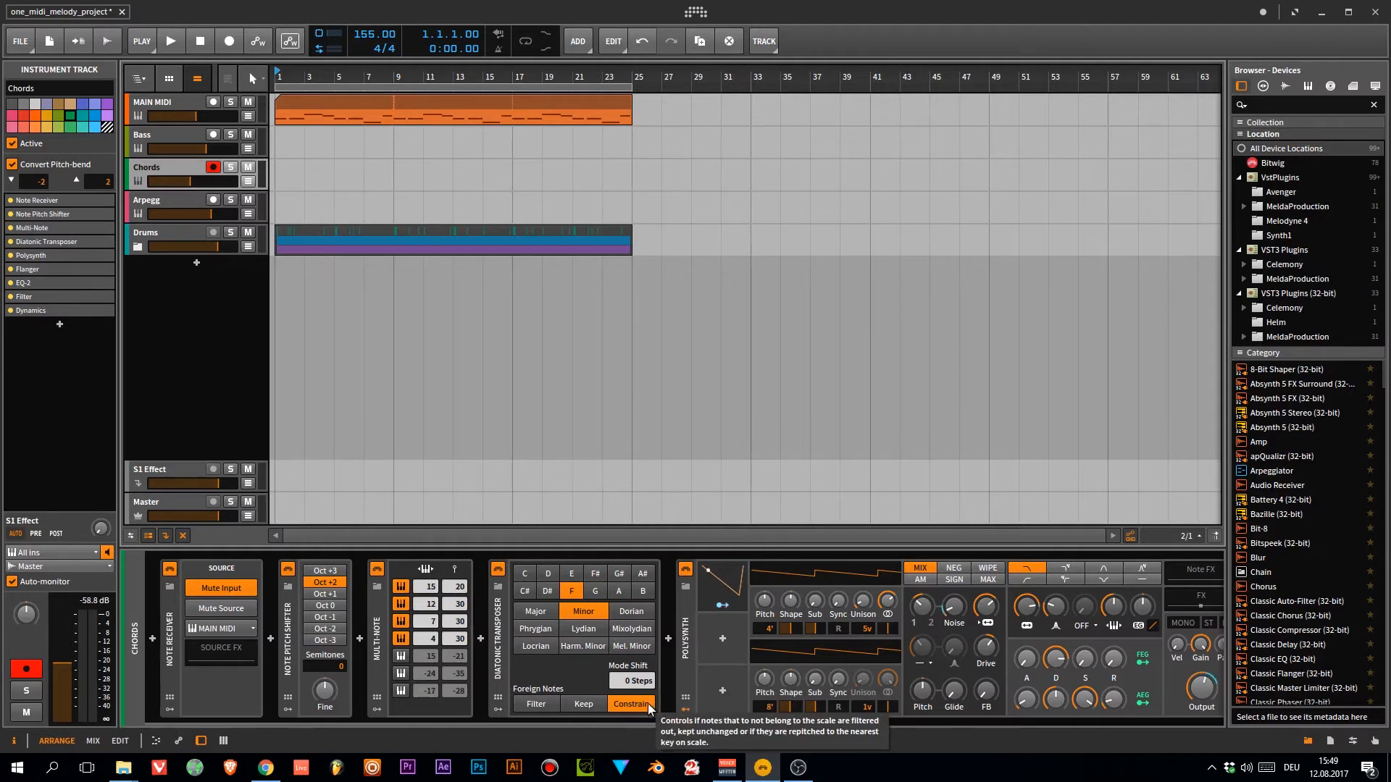
Solo the Chords track and audition it from bar 9.
click(230, 167)
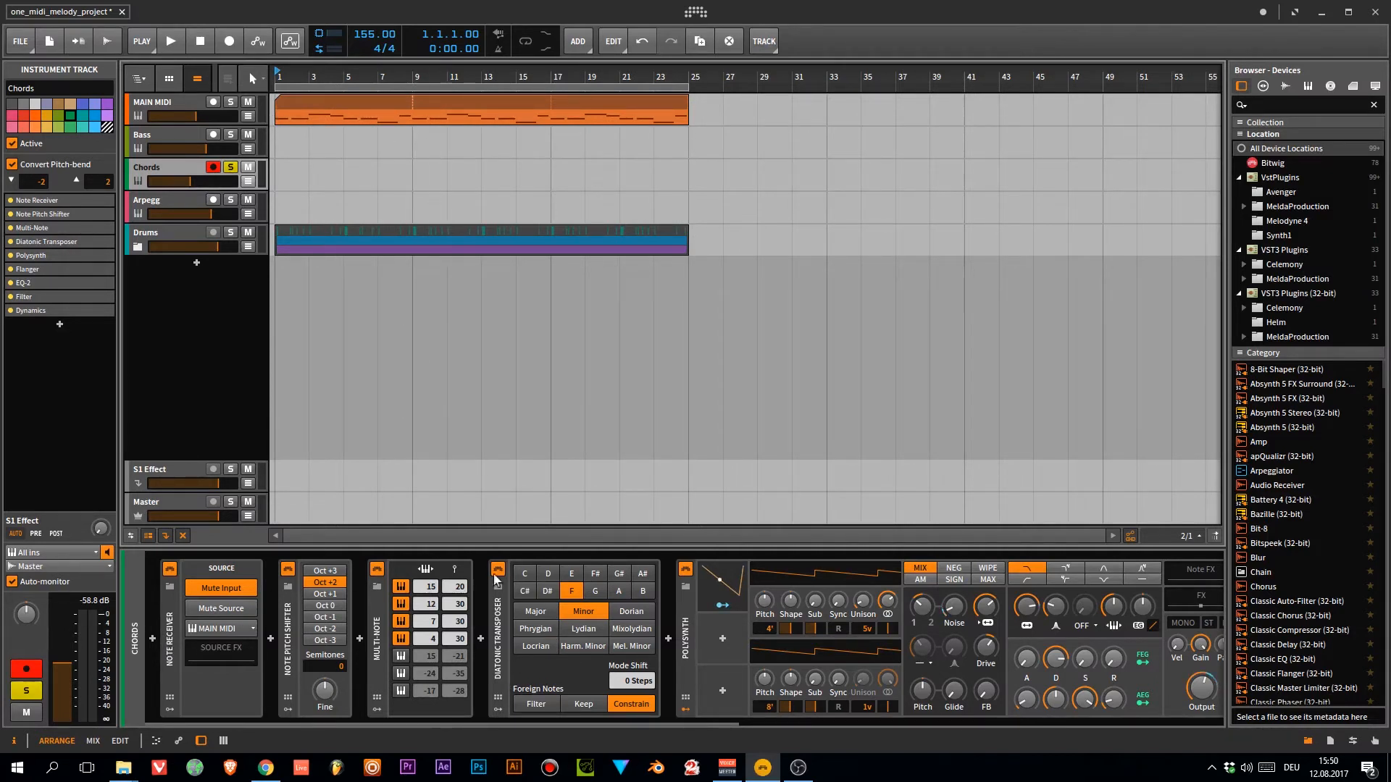
click(416, 174)
key(space)
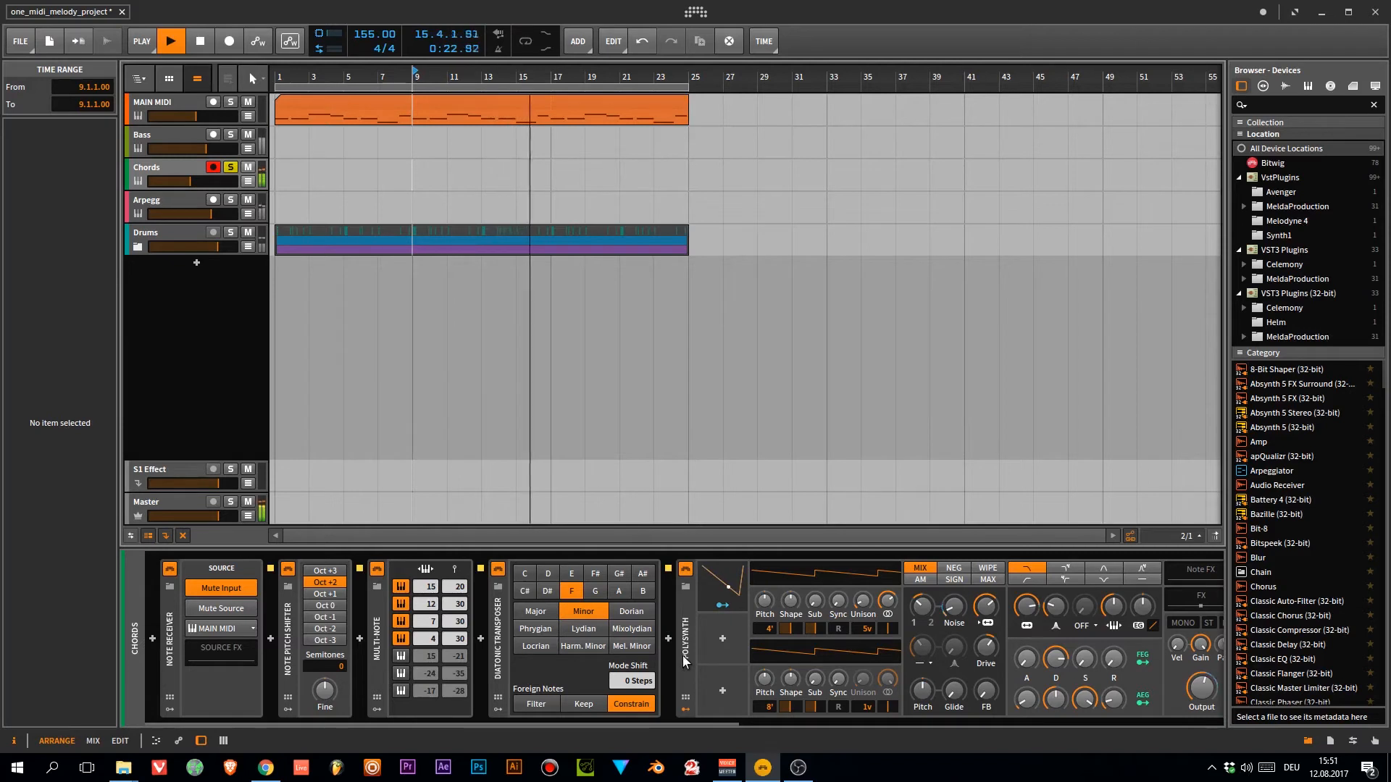
key(space)
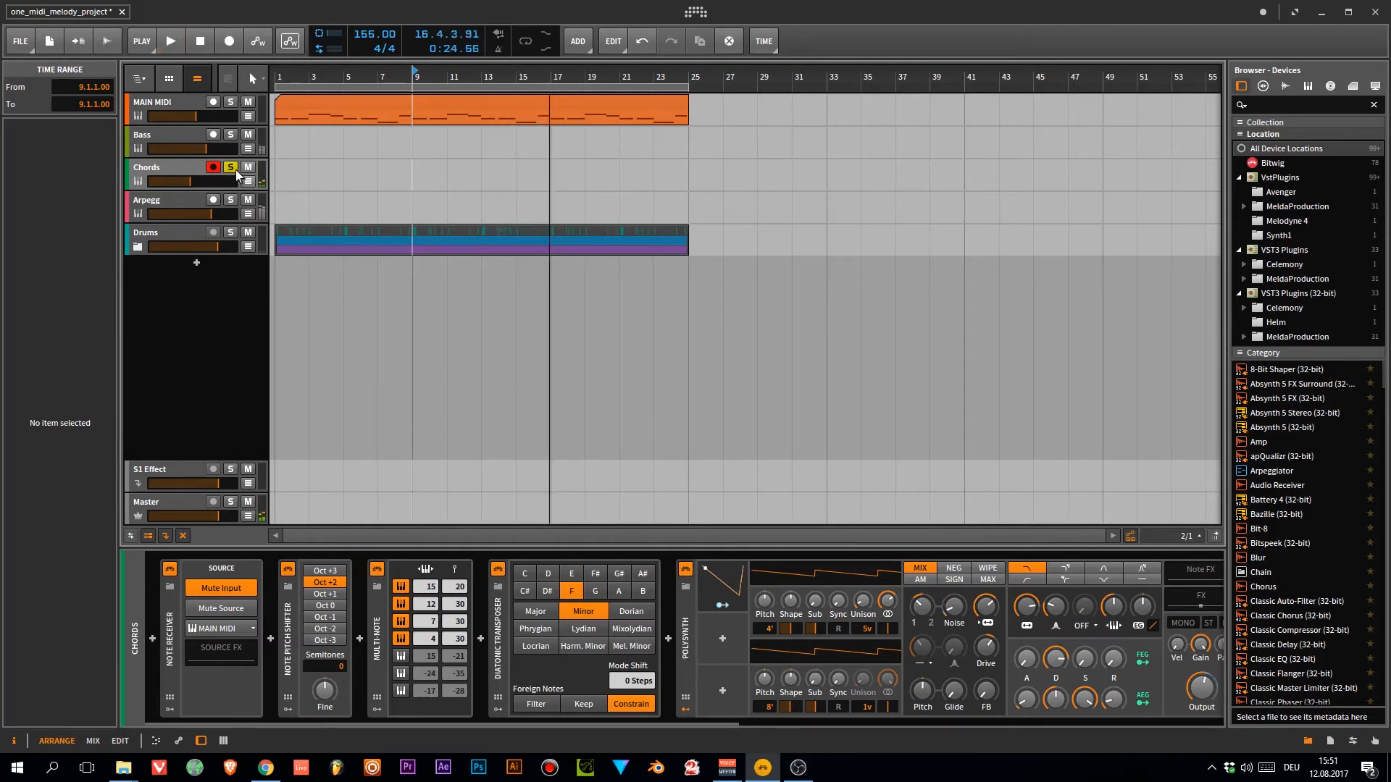
Show the Arpegg track's device chain and play the unsoloed arrangement from the start.
click(180, 197)
key(Home)
click(252, 316)
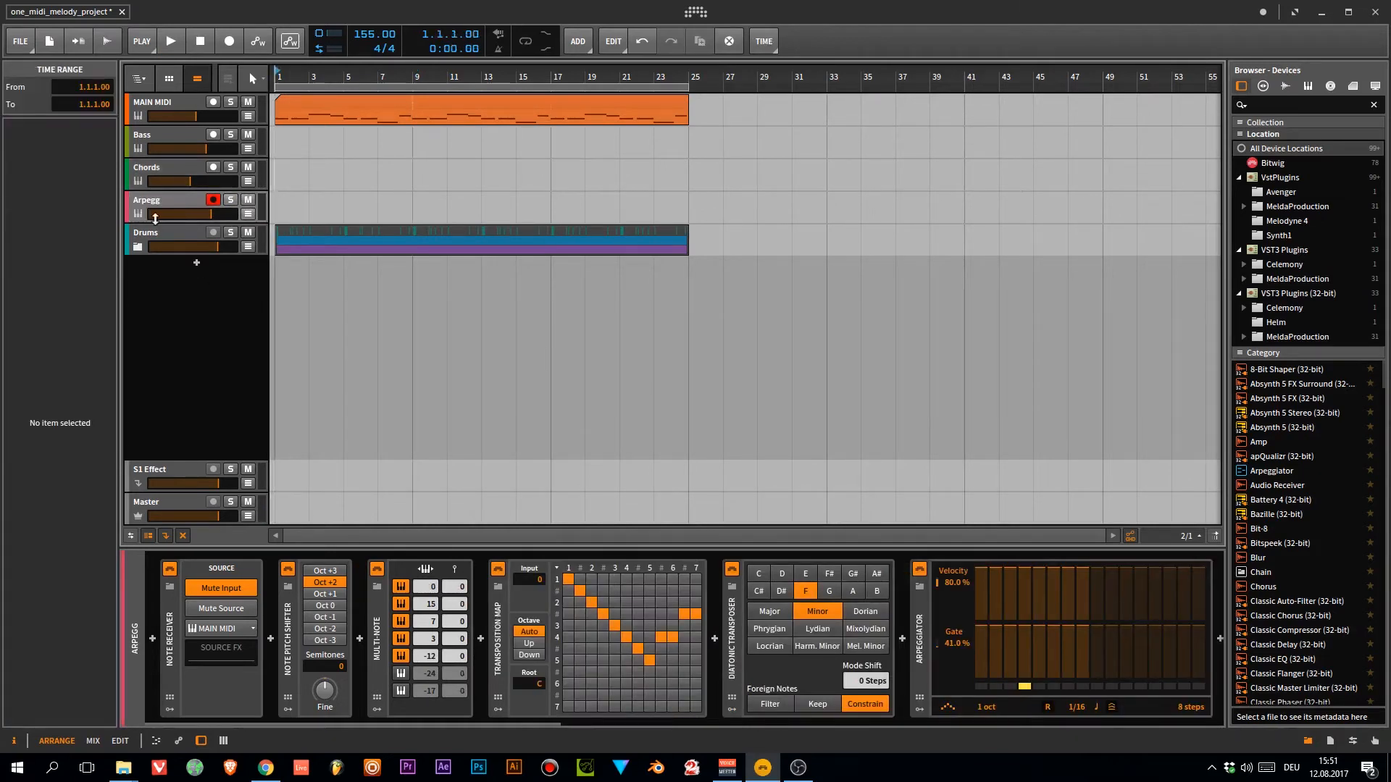
key(space)
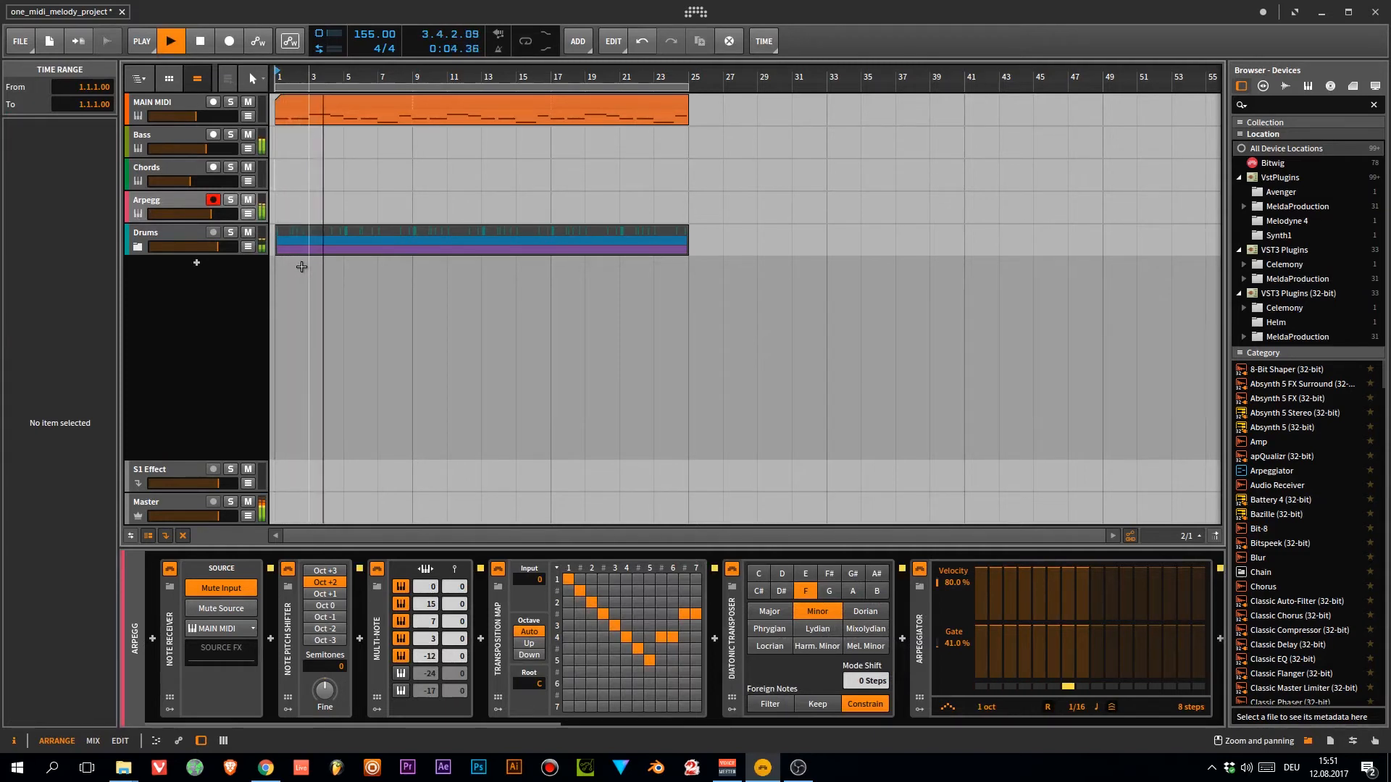
key(space)
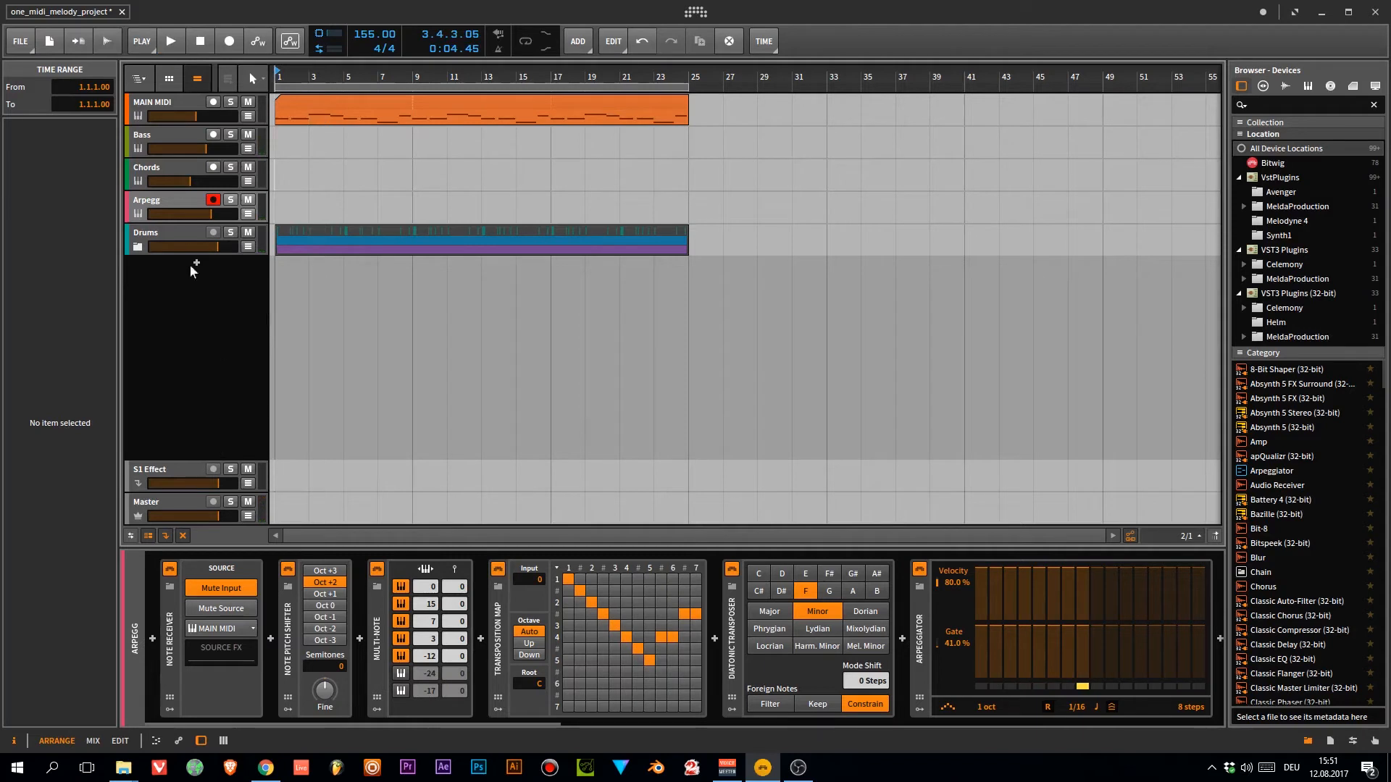
Examine the Arpegg track's Note Receiver, Note Pitch Shifter, Multi-Note, Transposition Map and Arpeggiator devices.
click(174, 659)
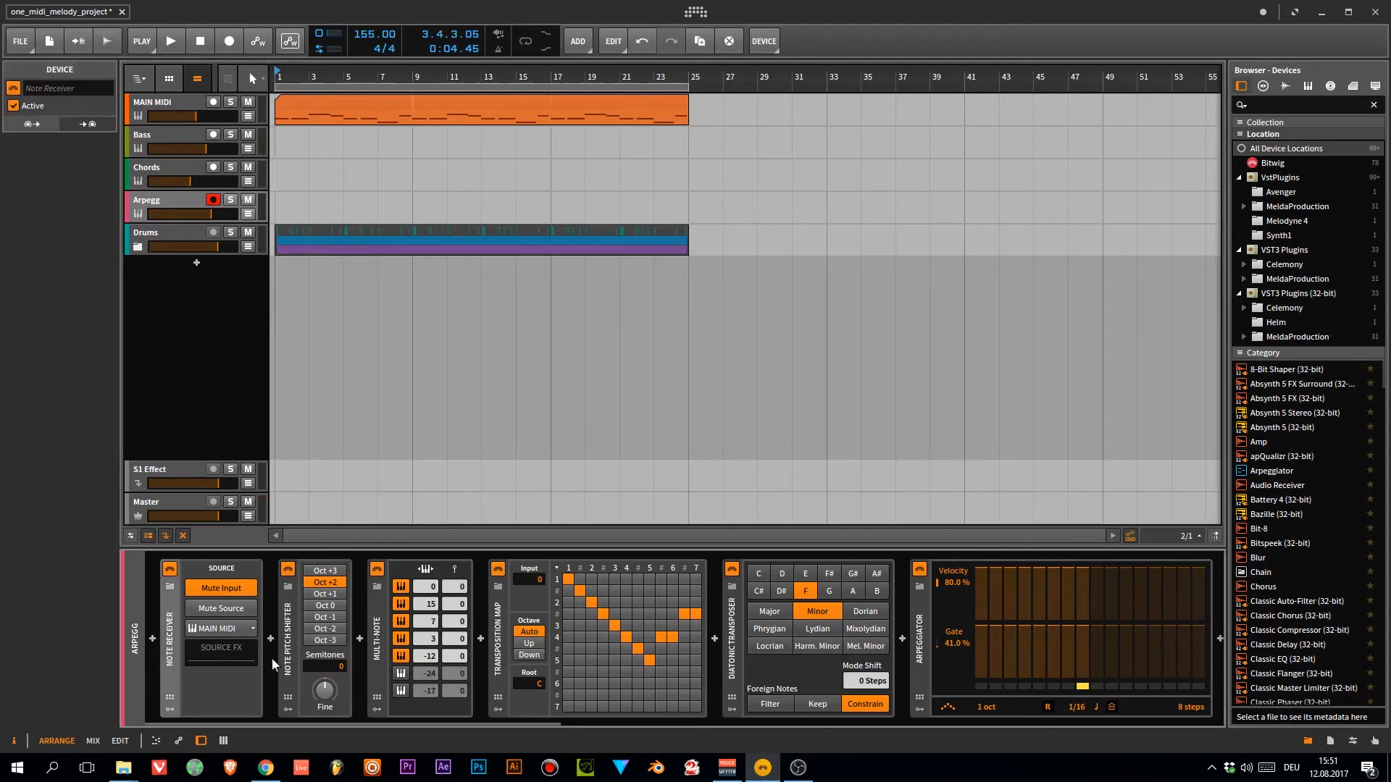
click(297, 666)
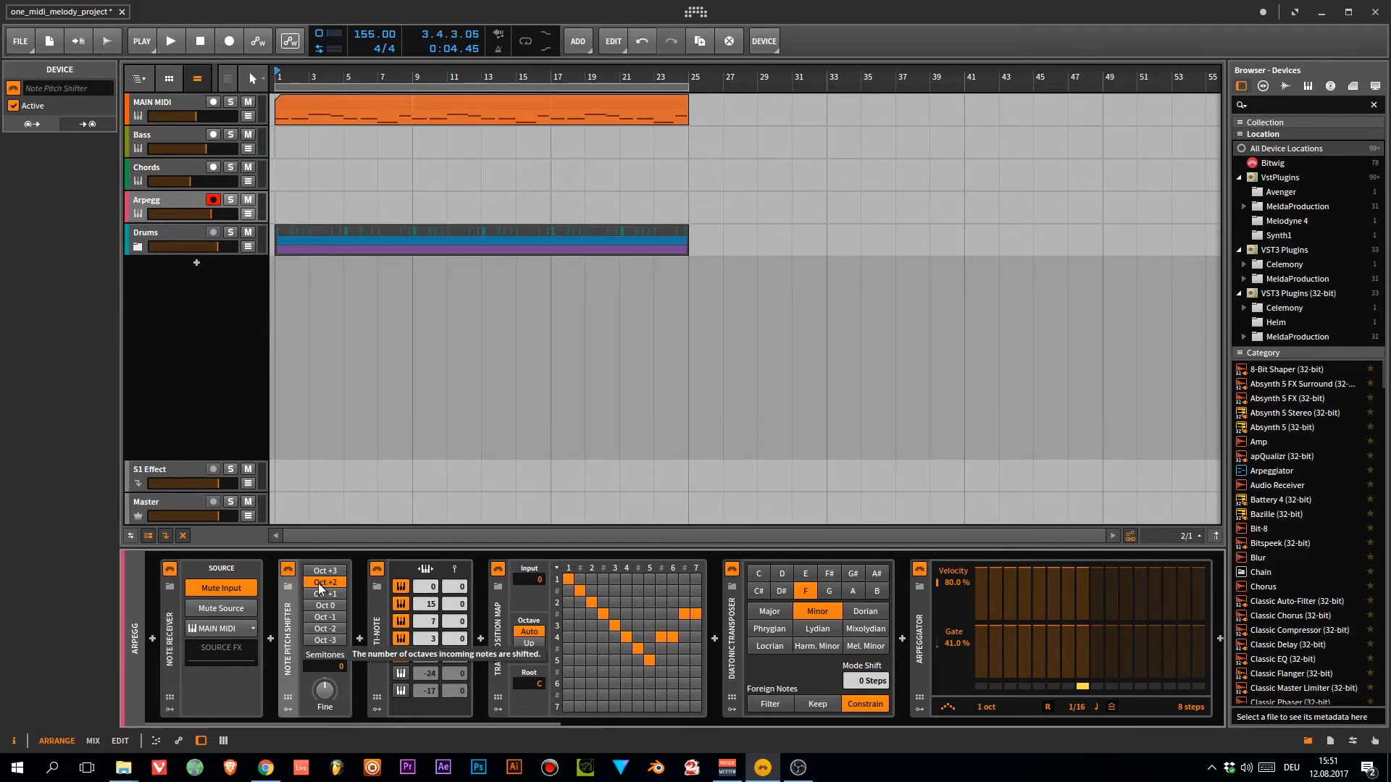
click(372, 668)
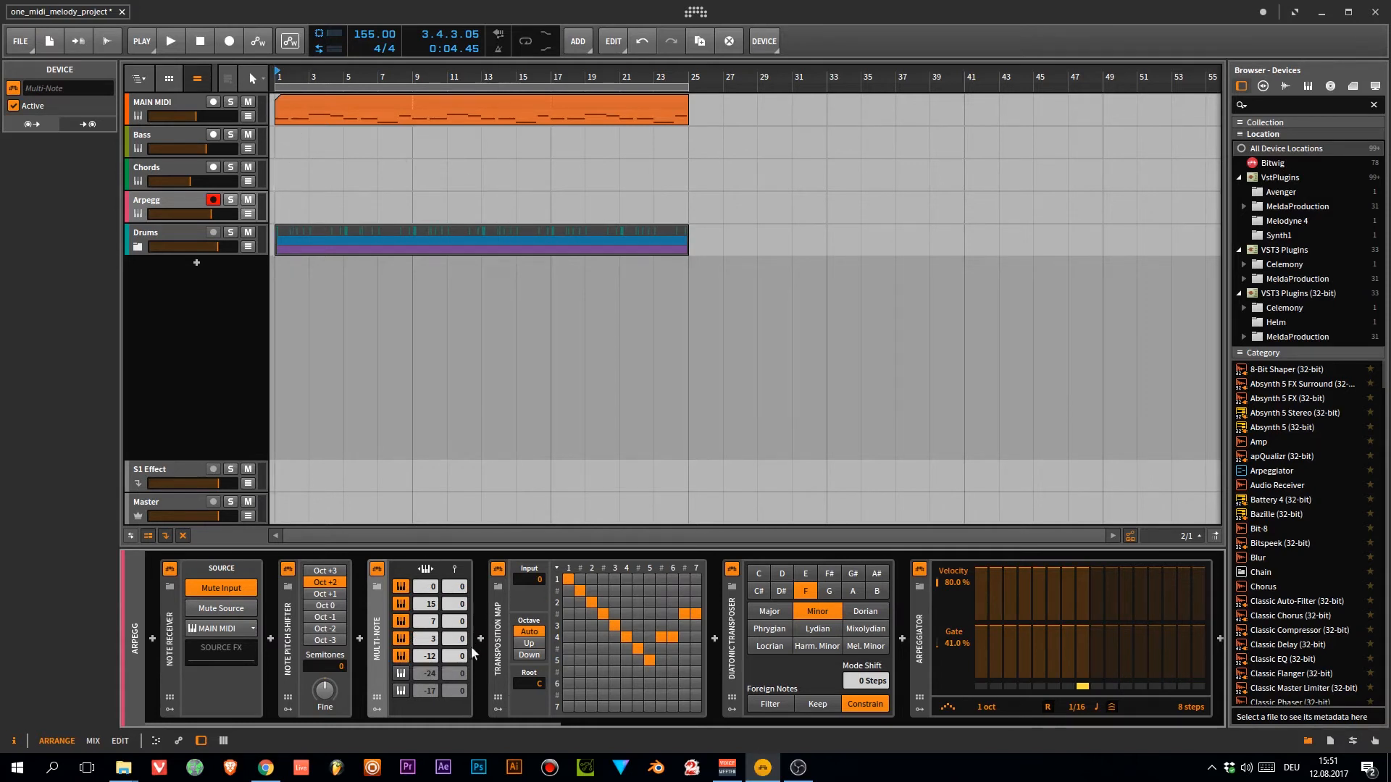
click(496, 648)
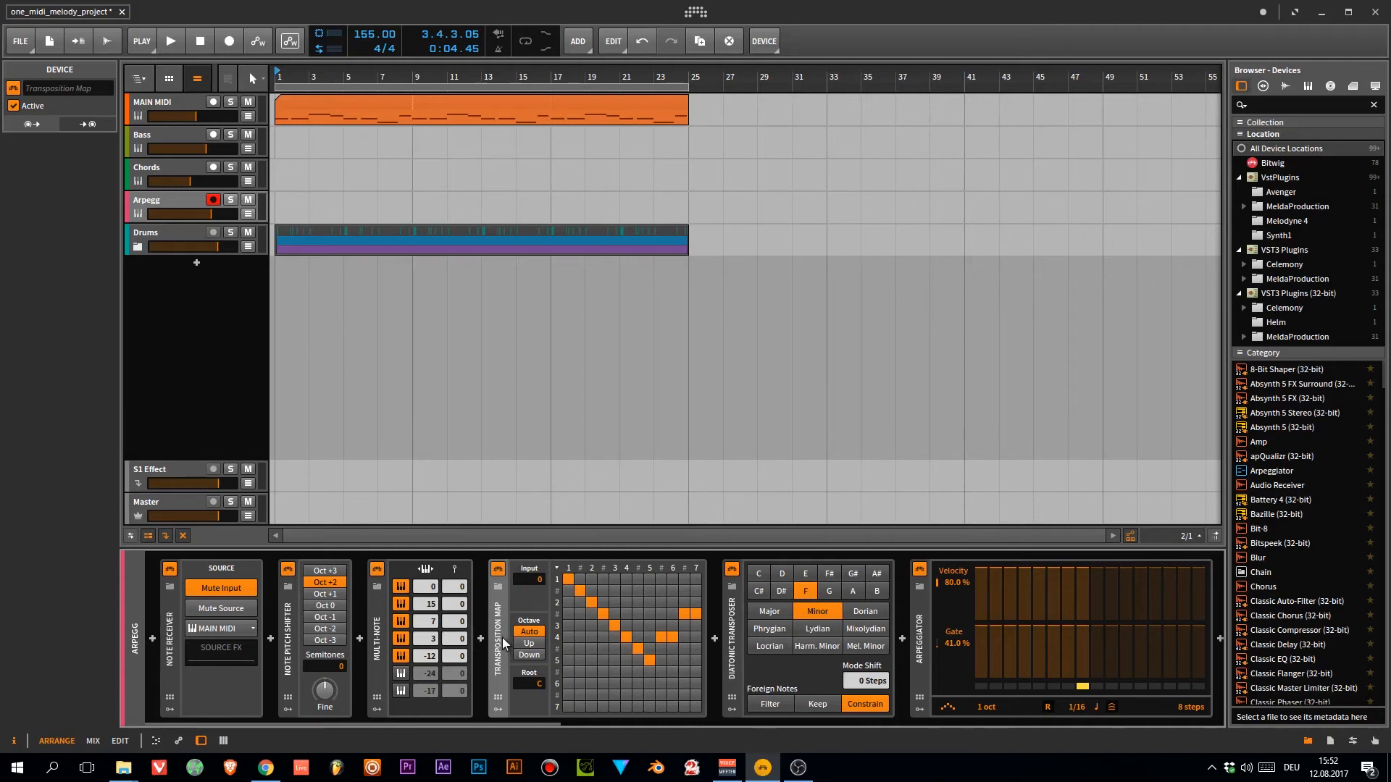
click(916, 652)
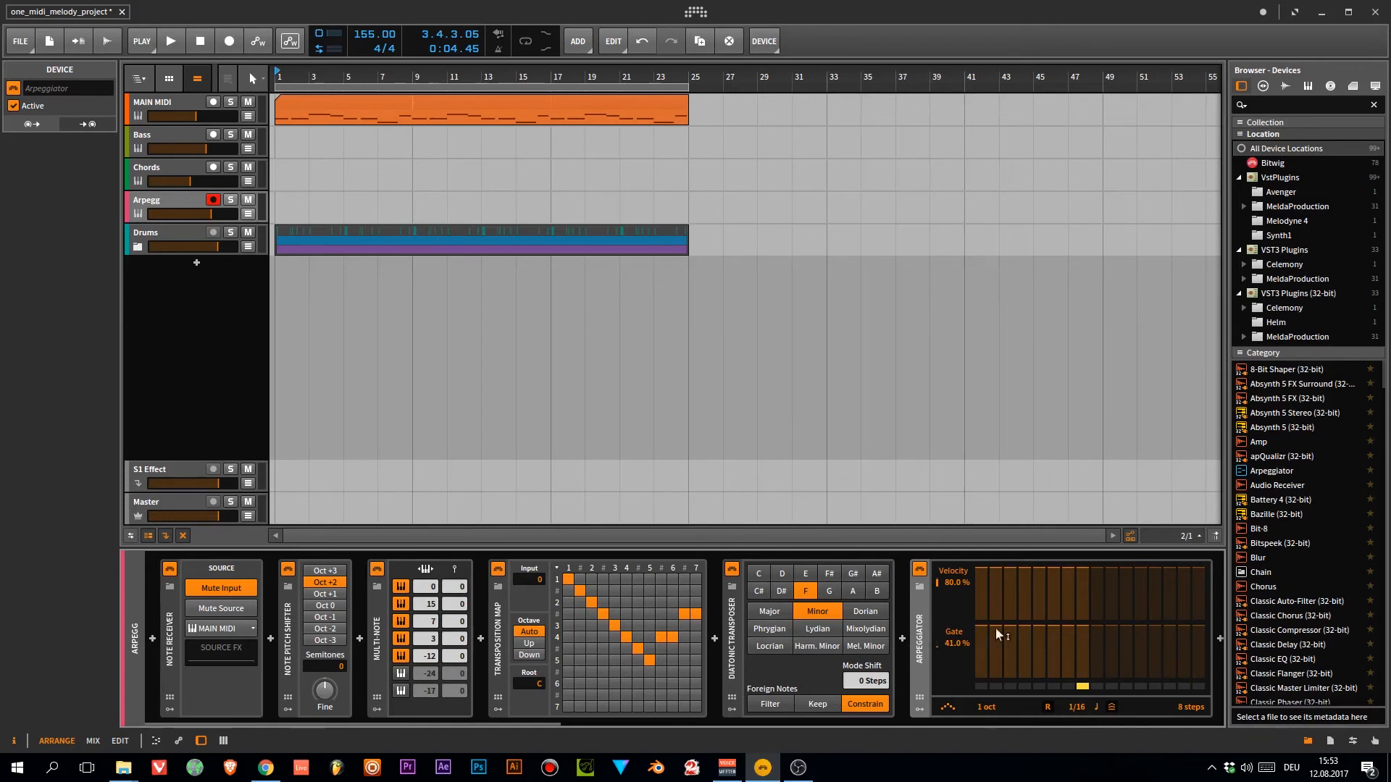
Solo the Arpegg track and audition it from the start with the Arpeggiator active.
click(232, 200)
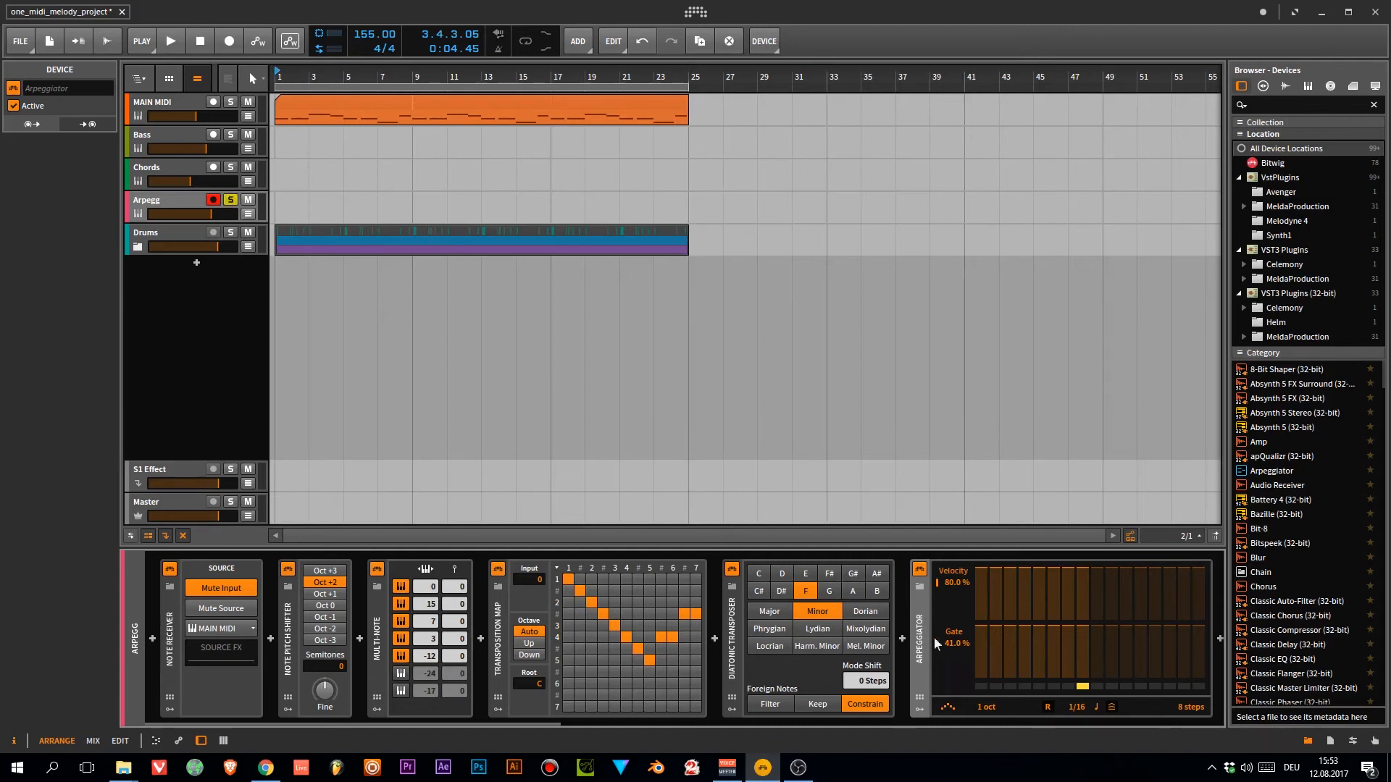
key(space)
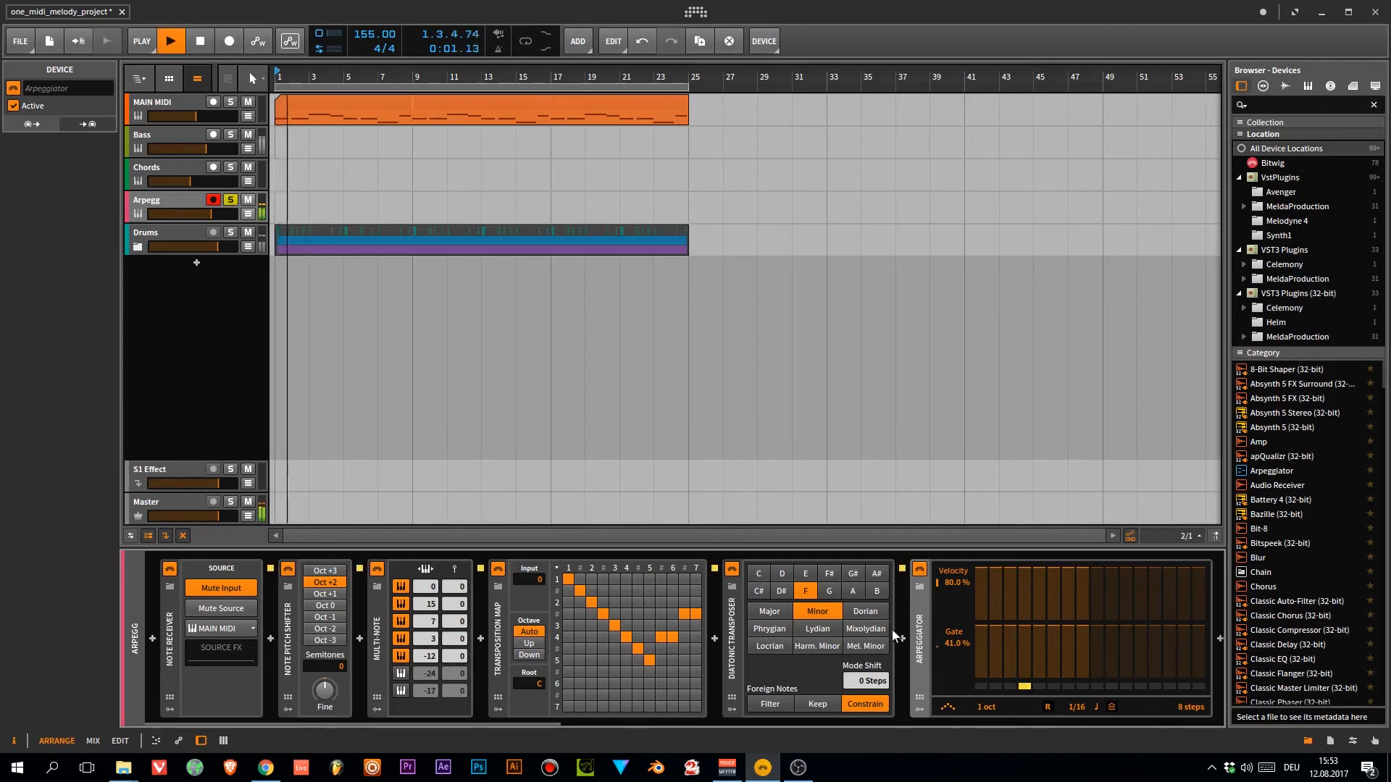
key(space)
Audition the soloed Arpegg track with the Arpeggiator disabled, and re-enable the device.
click(919, 571)
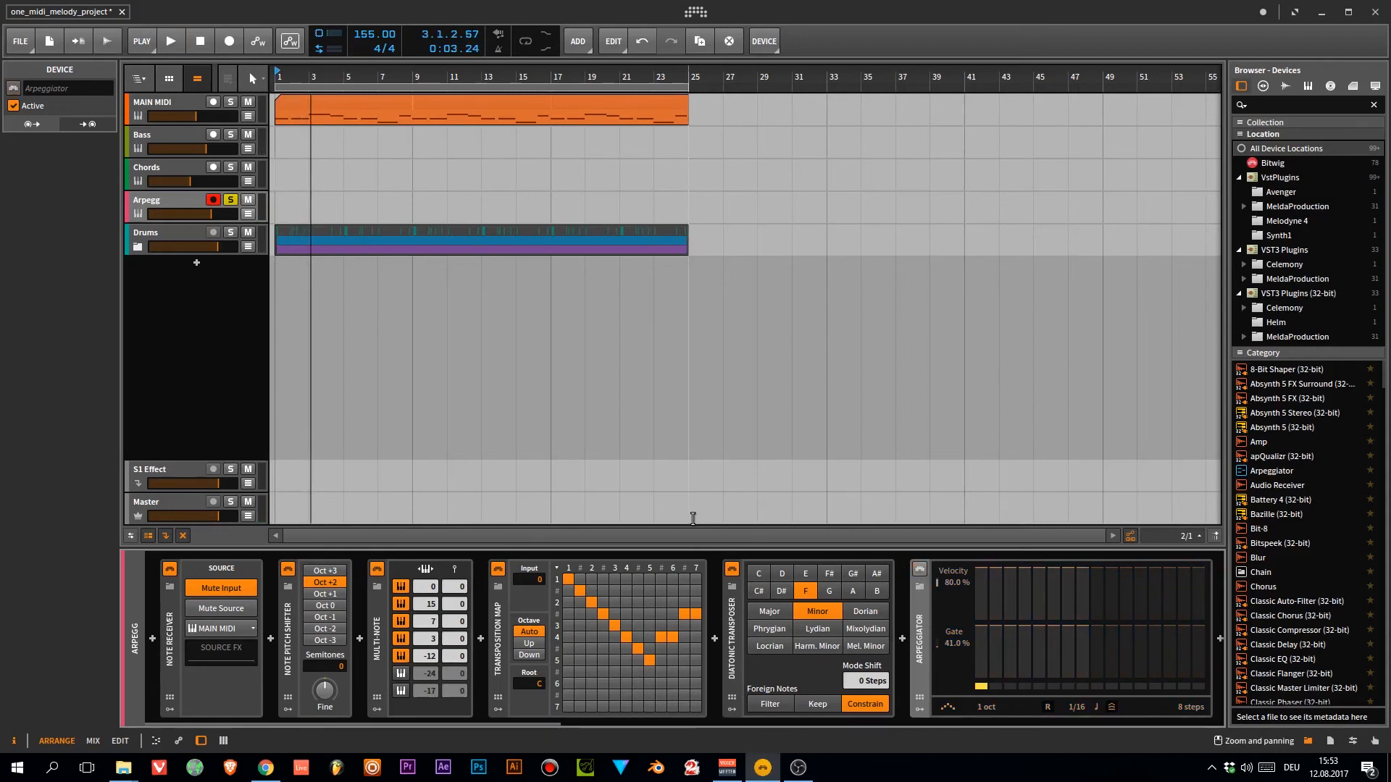
key(space)
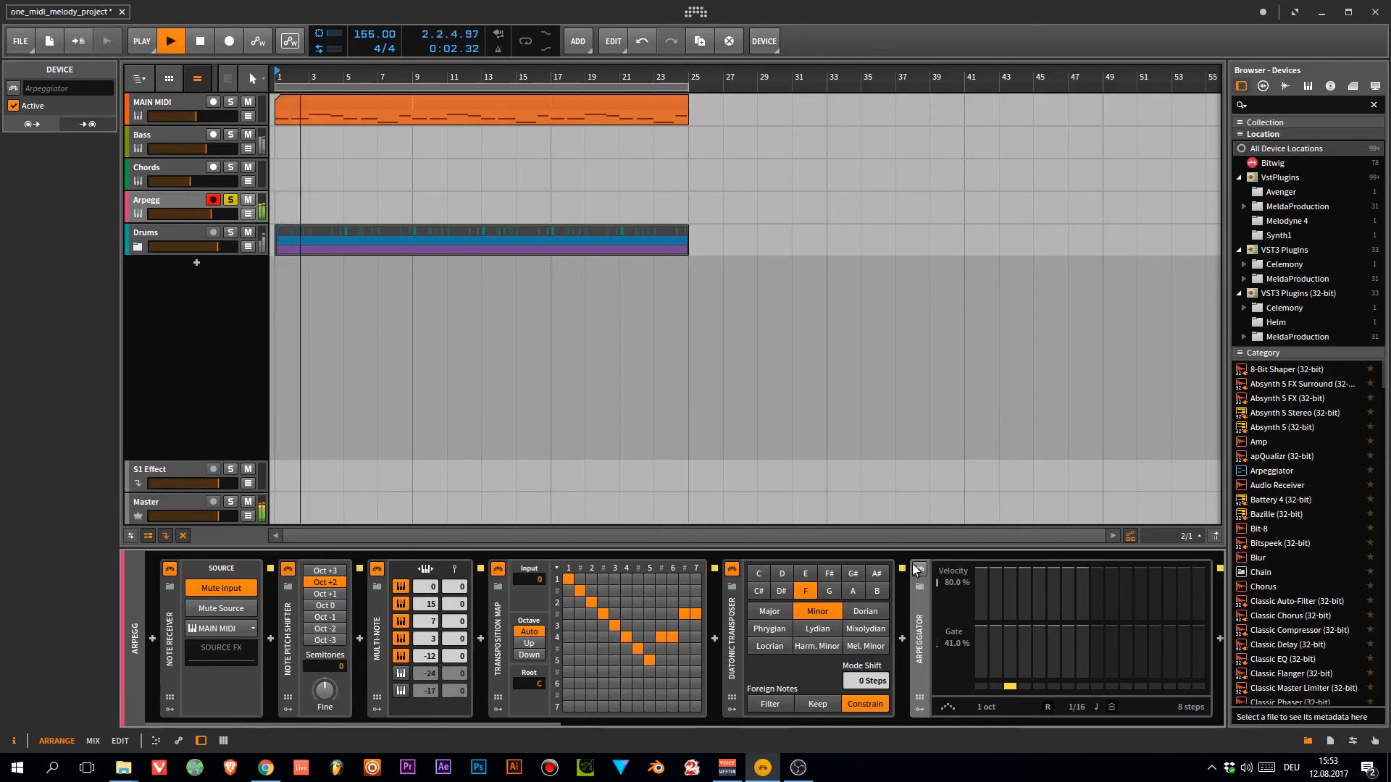
key(space)
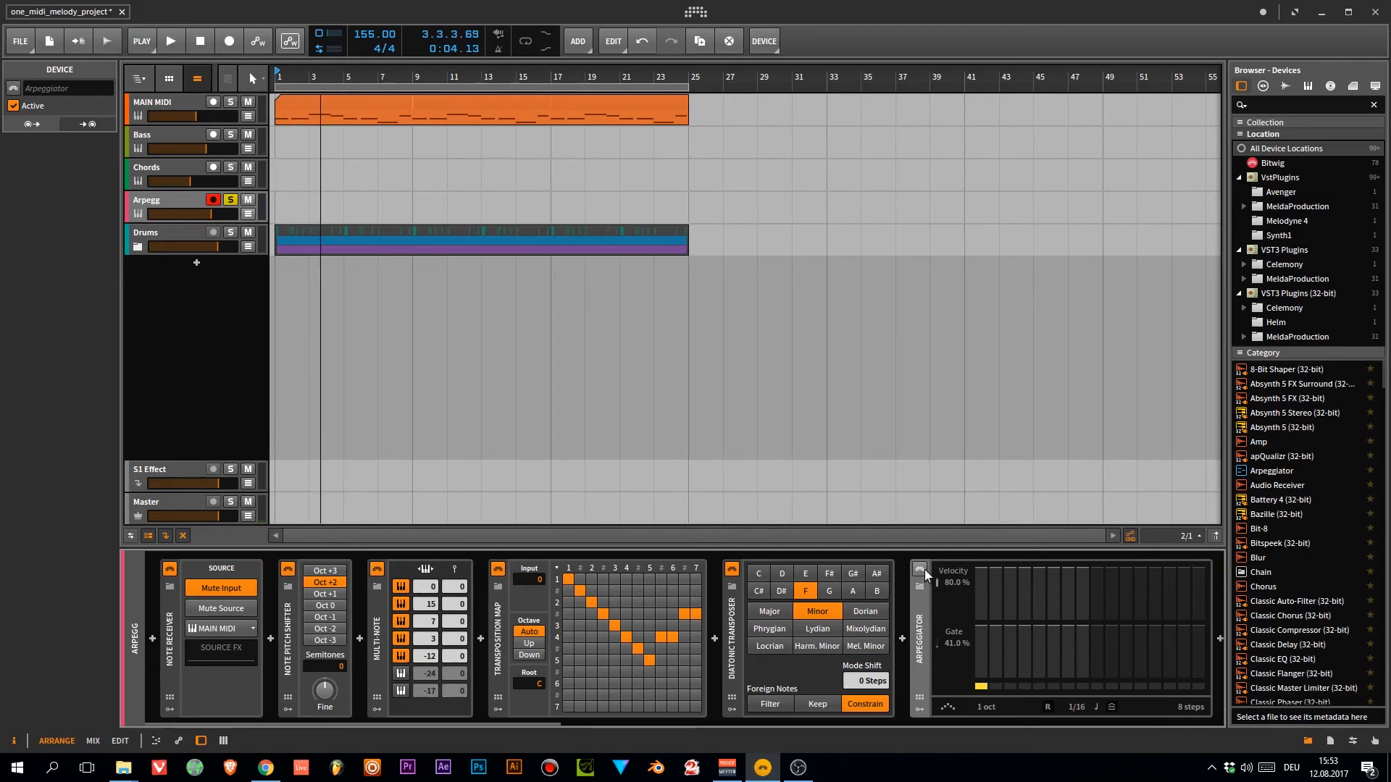
click(922, 569)
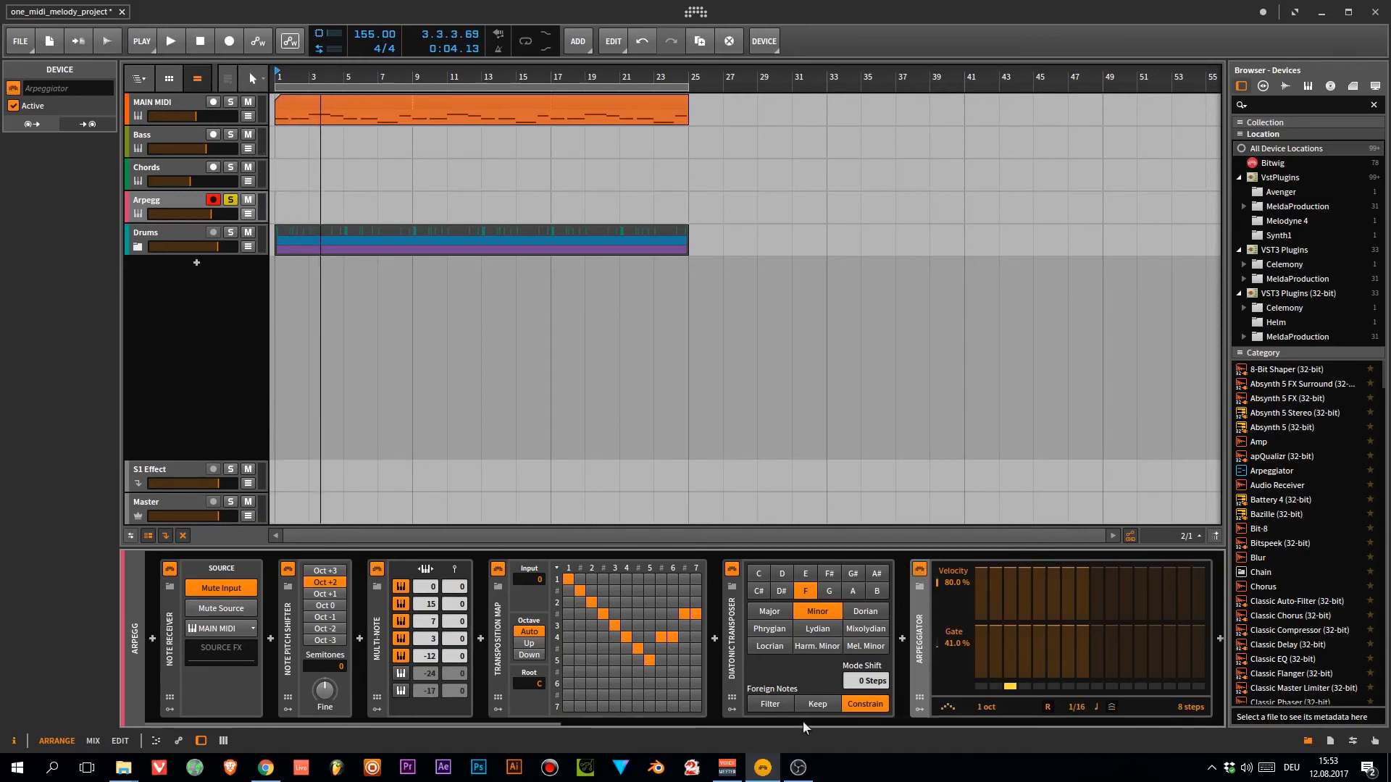
Audition the soloed Arpegg track from the start while reviewing its Diatonic Transposer, Arpeggiator and FM-4 devices, and unsolo the track.
click(731, 620)
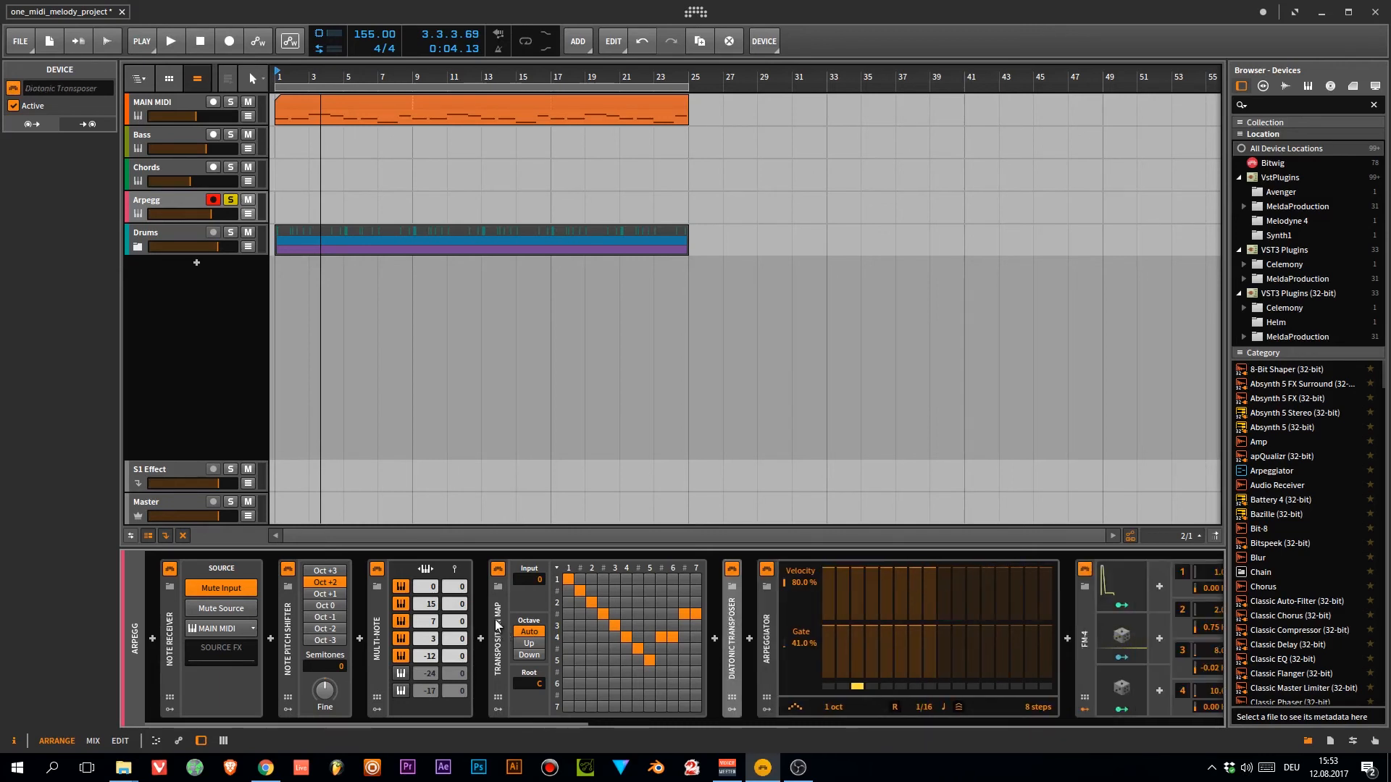
key(space)
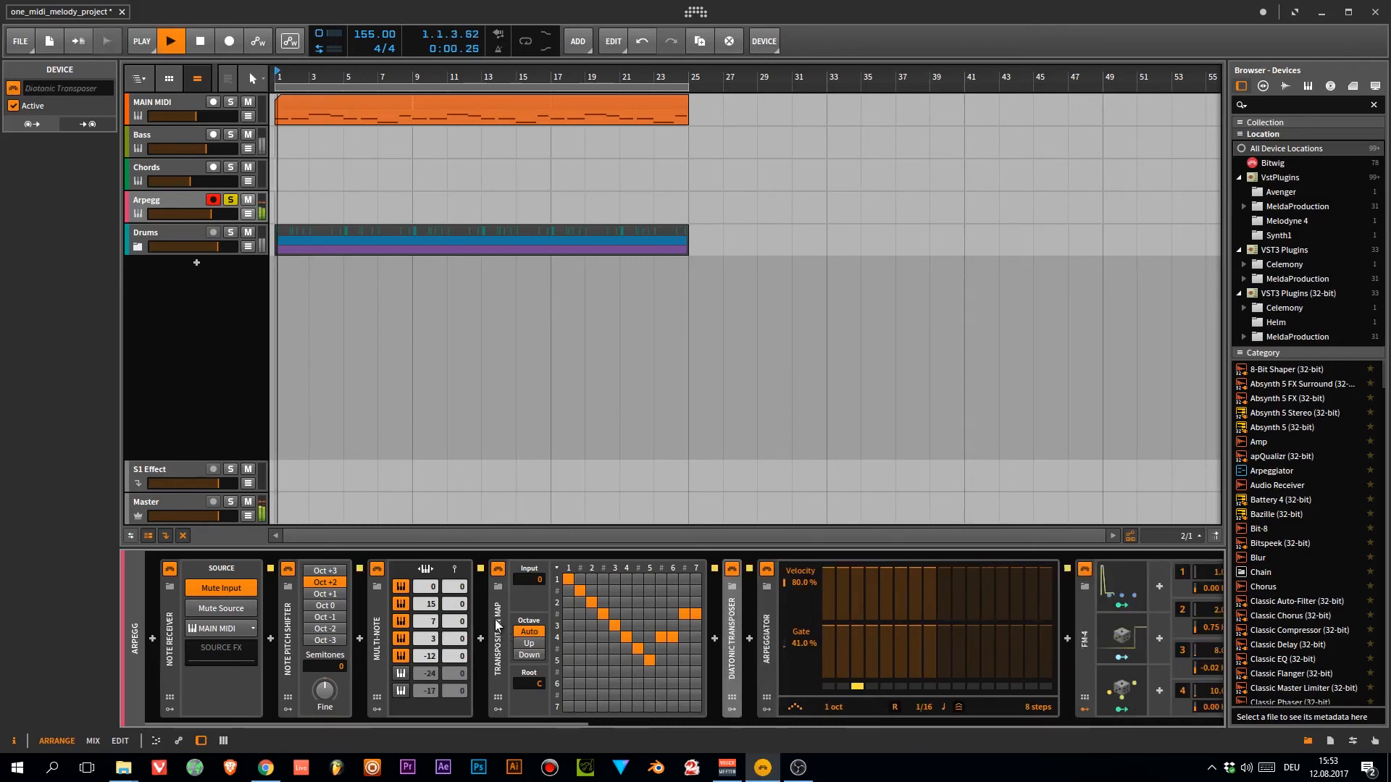
click(727, 652)
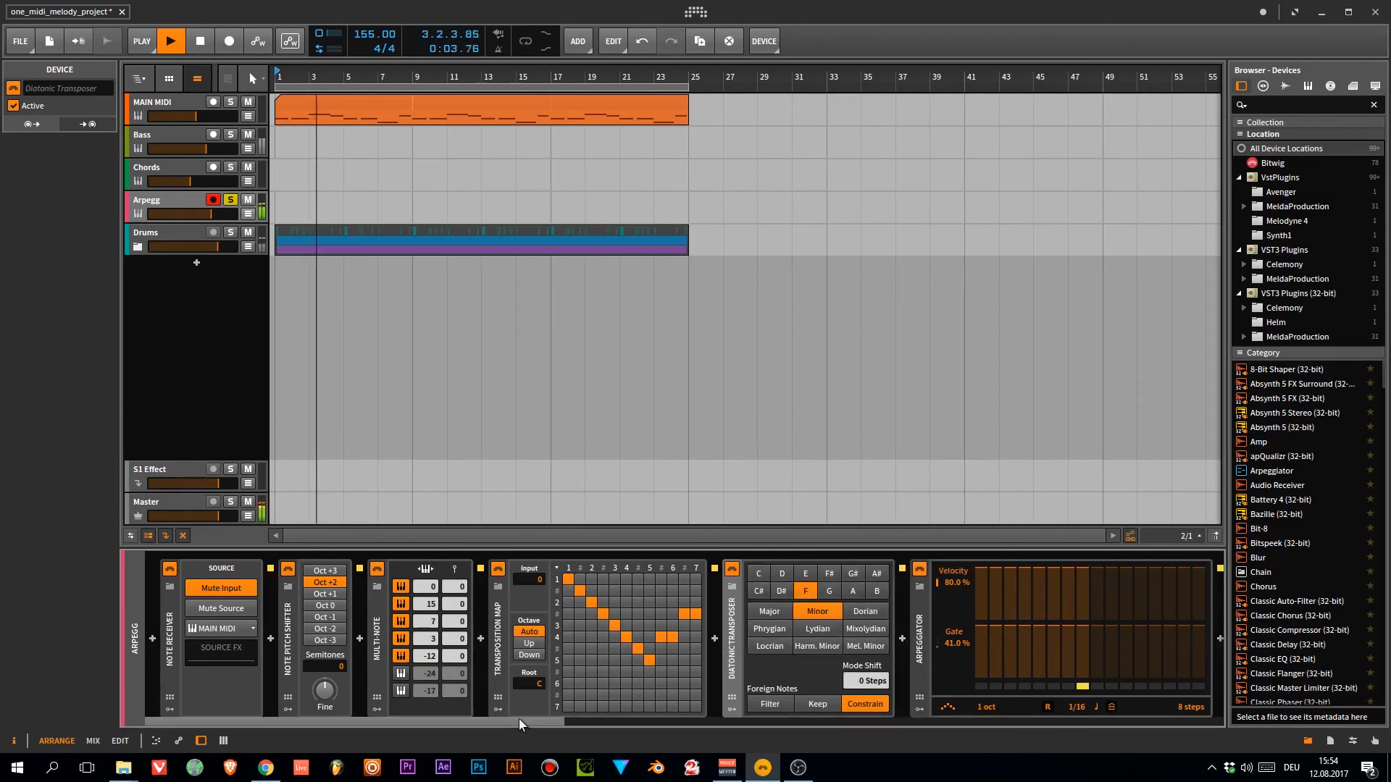
drag(502, 721, 663, 729)
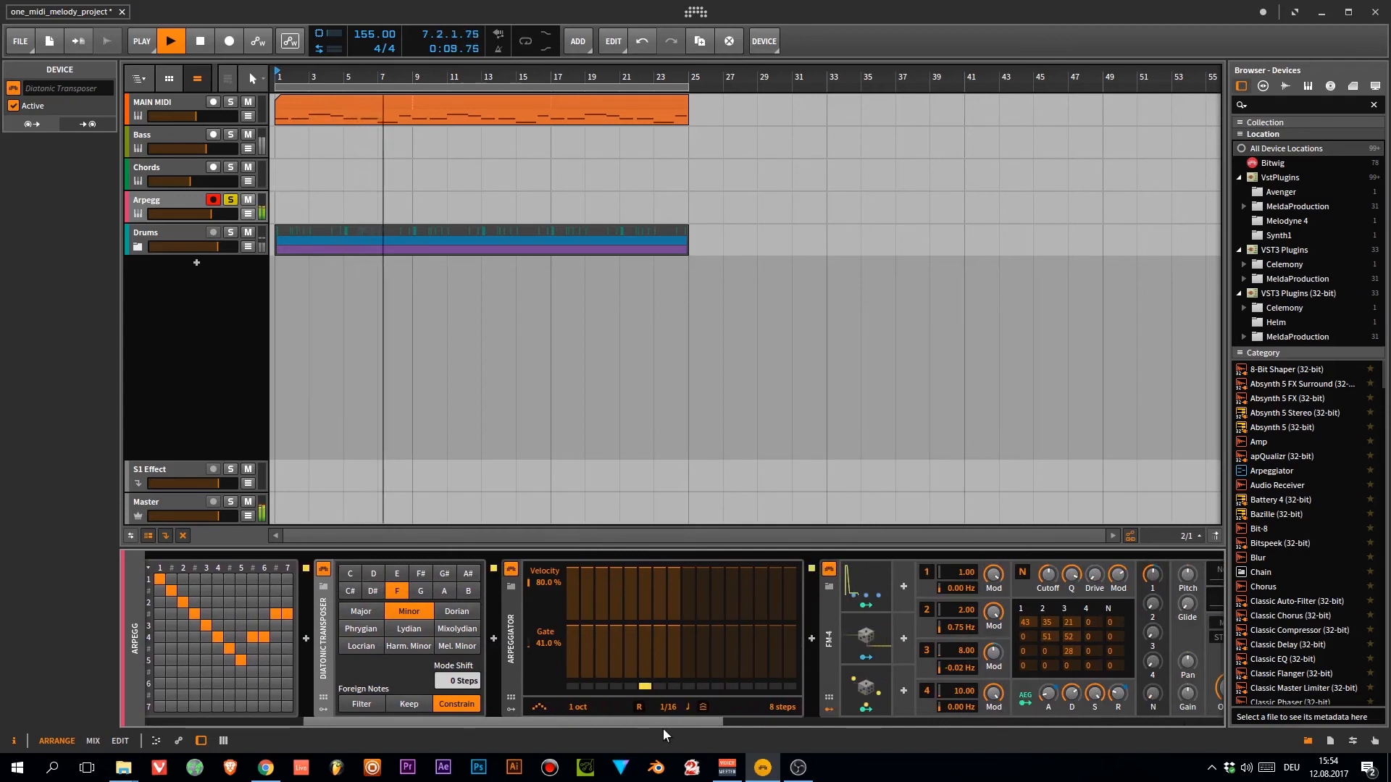
drag(663, 727, 504, 727)
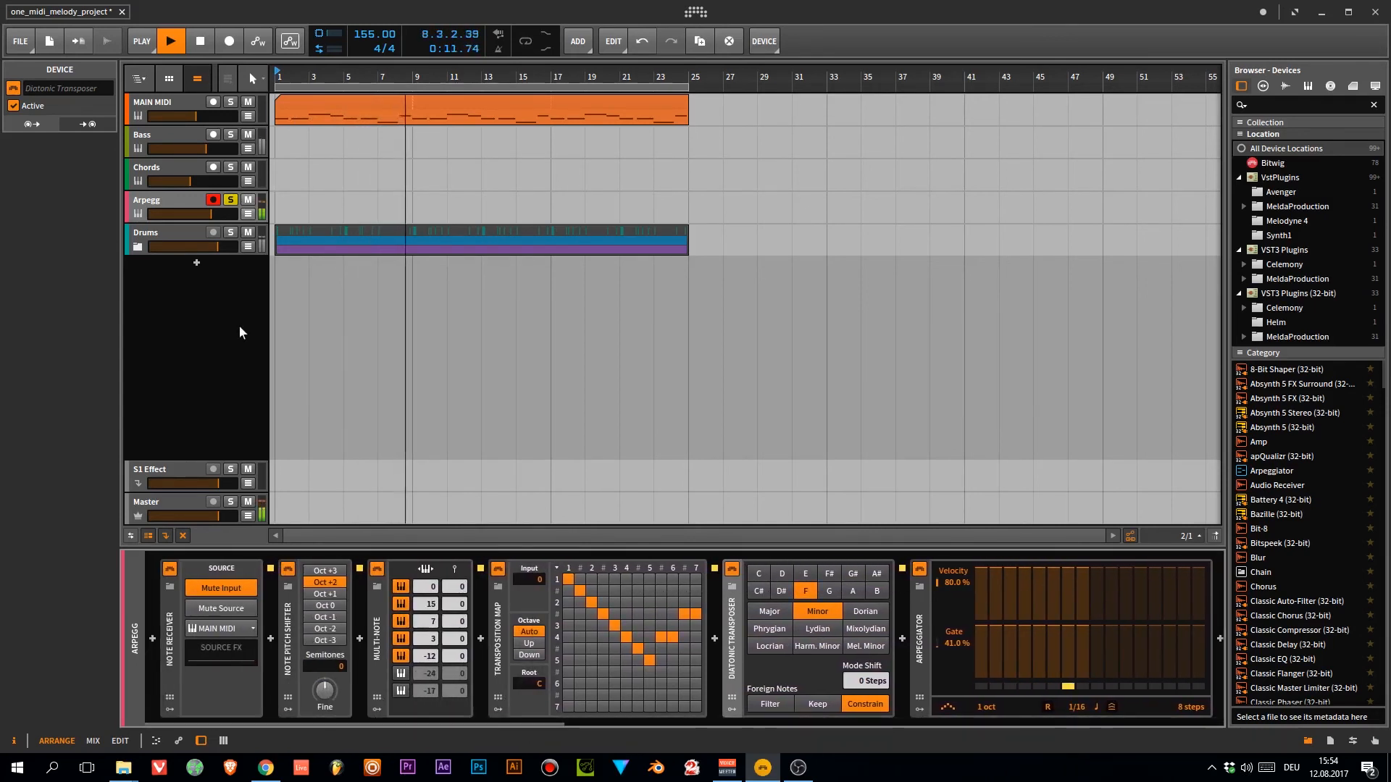
key(space)
click(230, 199)
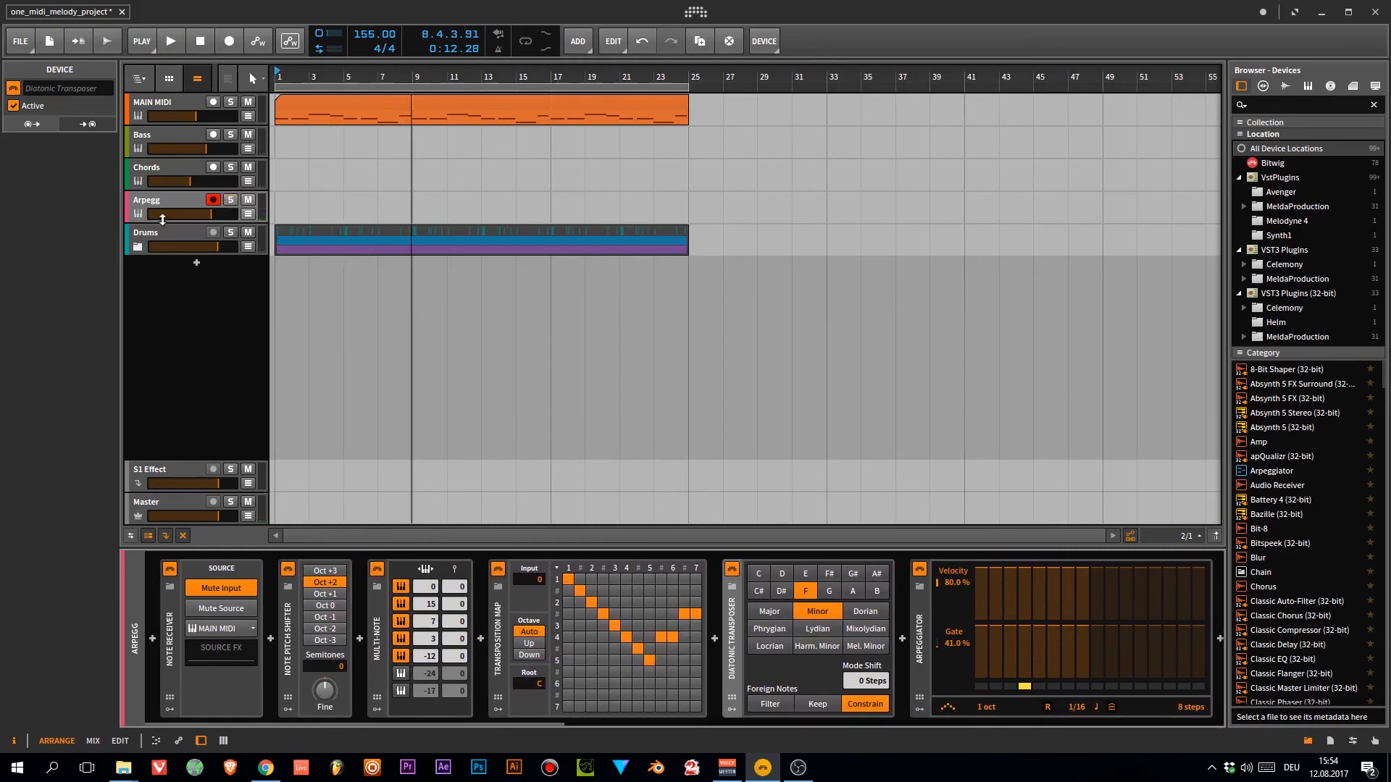
Unfold the Drums group and examine the clips and device chains of its Kick, Snare and Hat tracks.
click(148, 233)
click(137, 246)
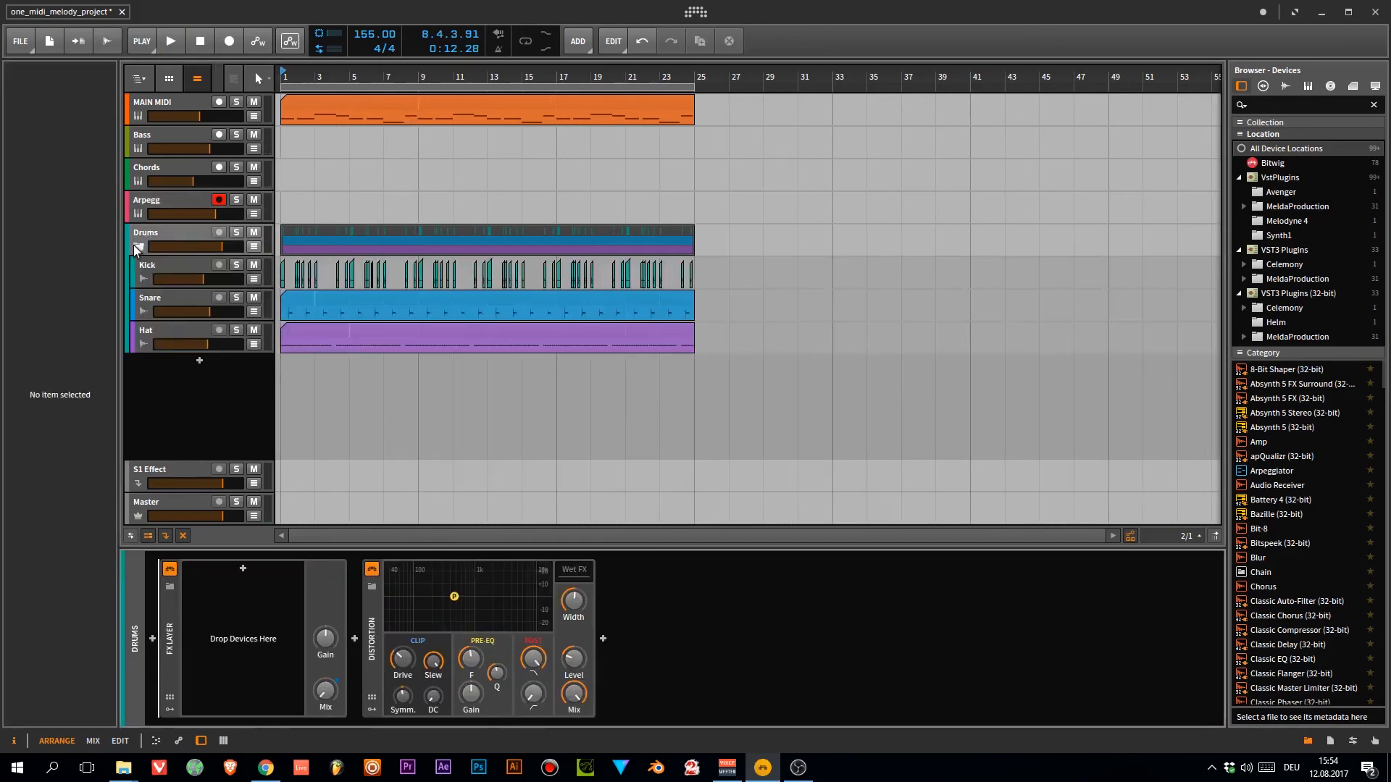
mouse_move(294, 76)
mouse_down()
mouse_move(286, 105)
mouse_move(487, 204)
mouse_move(645, 224)
mouse_move(758, 263)
mouse_move(883, 256)
mouse_move(579, 217)
mouse_move(306, 116)
mouse_move(300, 101)
mouse_up()
click(166, 265)
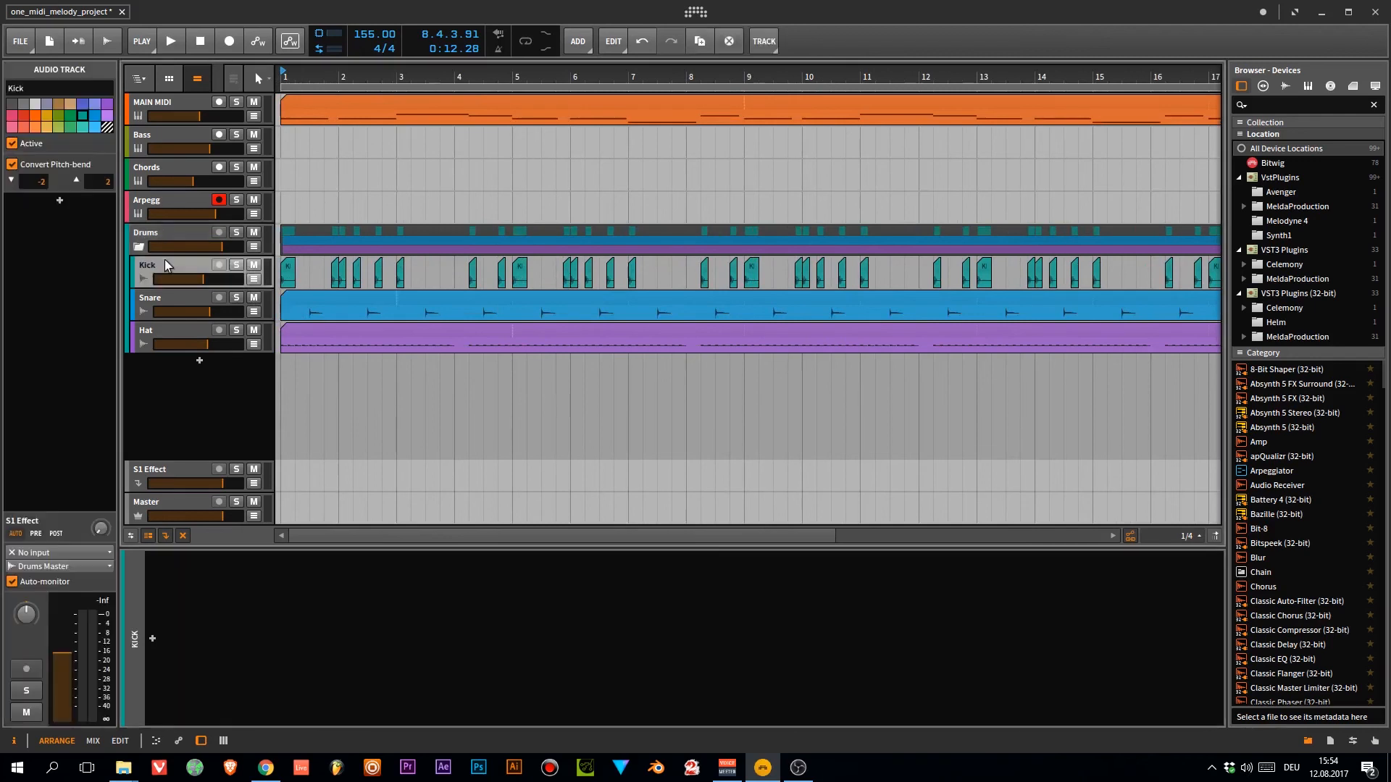
click(140, 307)
click(145, 339)
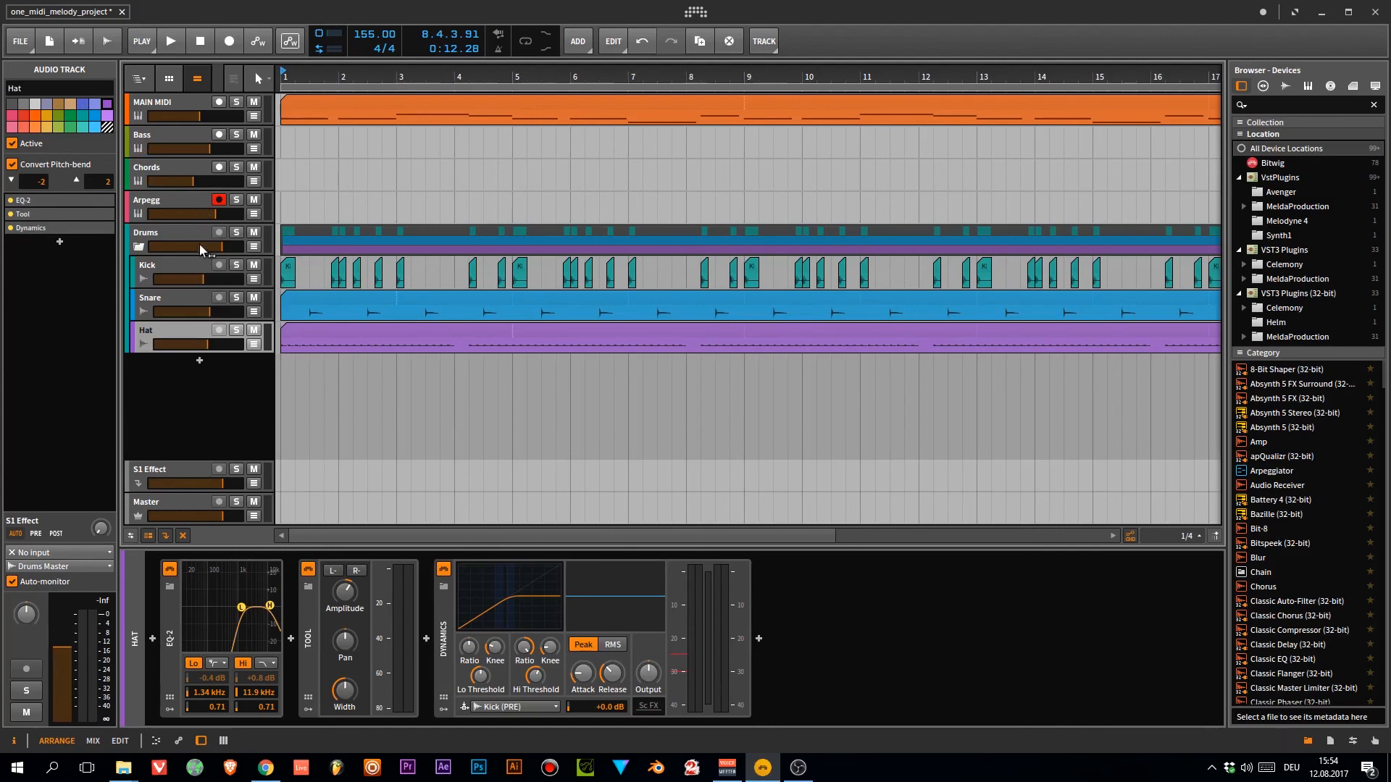
Show the Arpegg track's device chain with the Diatonic Transposer collapsed, and fold the Drums group.
click(170, 202)
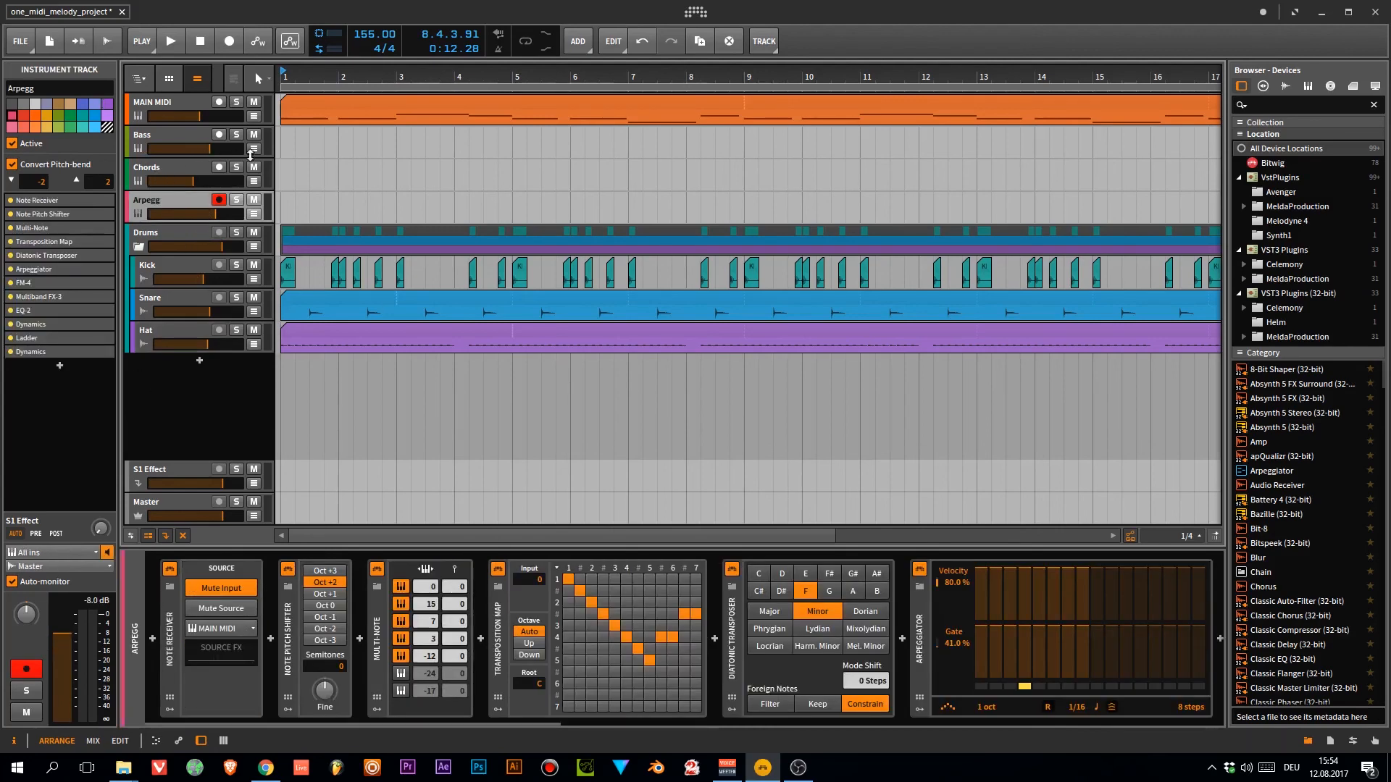
drag(382, 77, 408, 145)
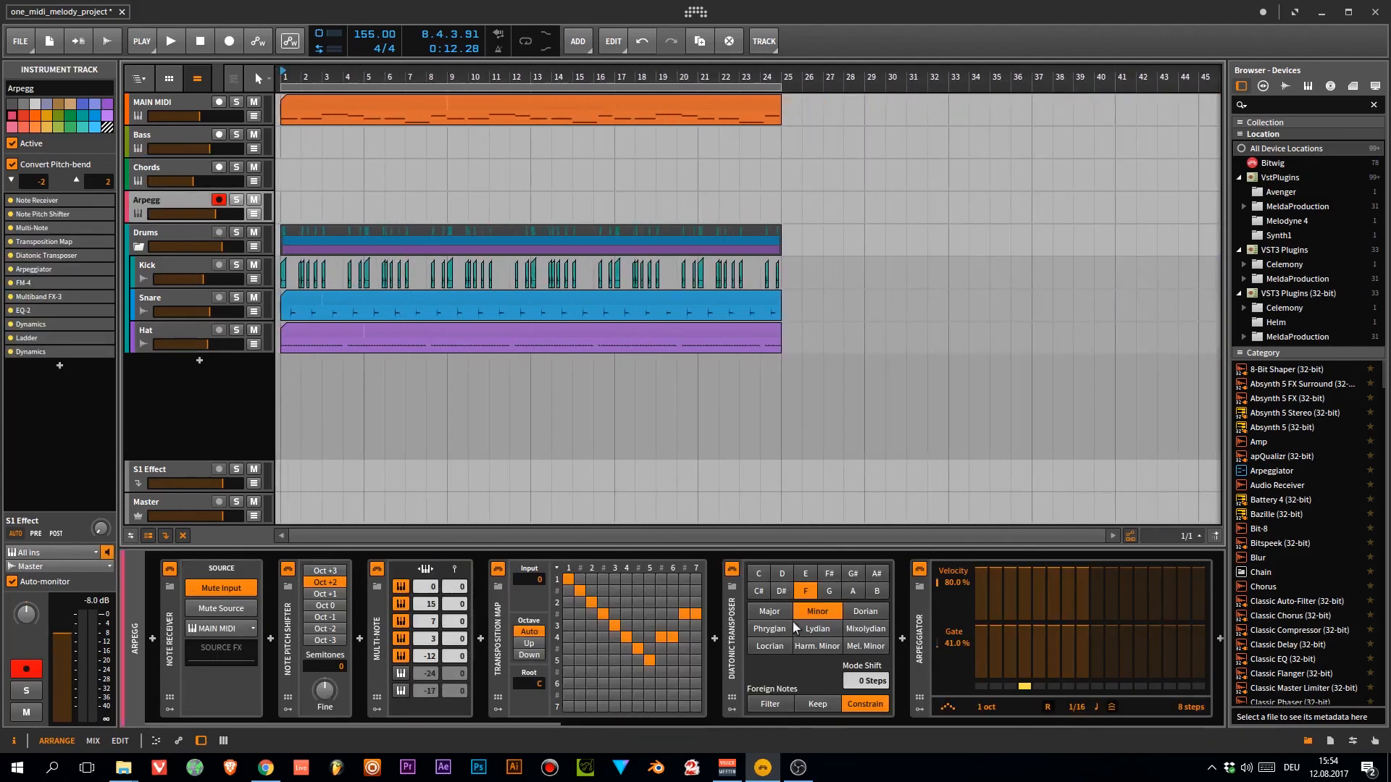
double_click(734, 628)
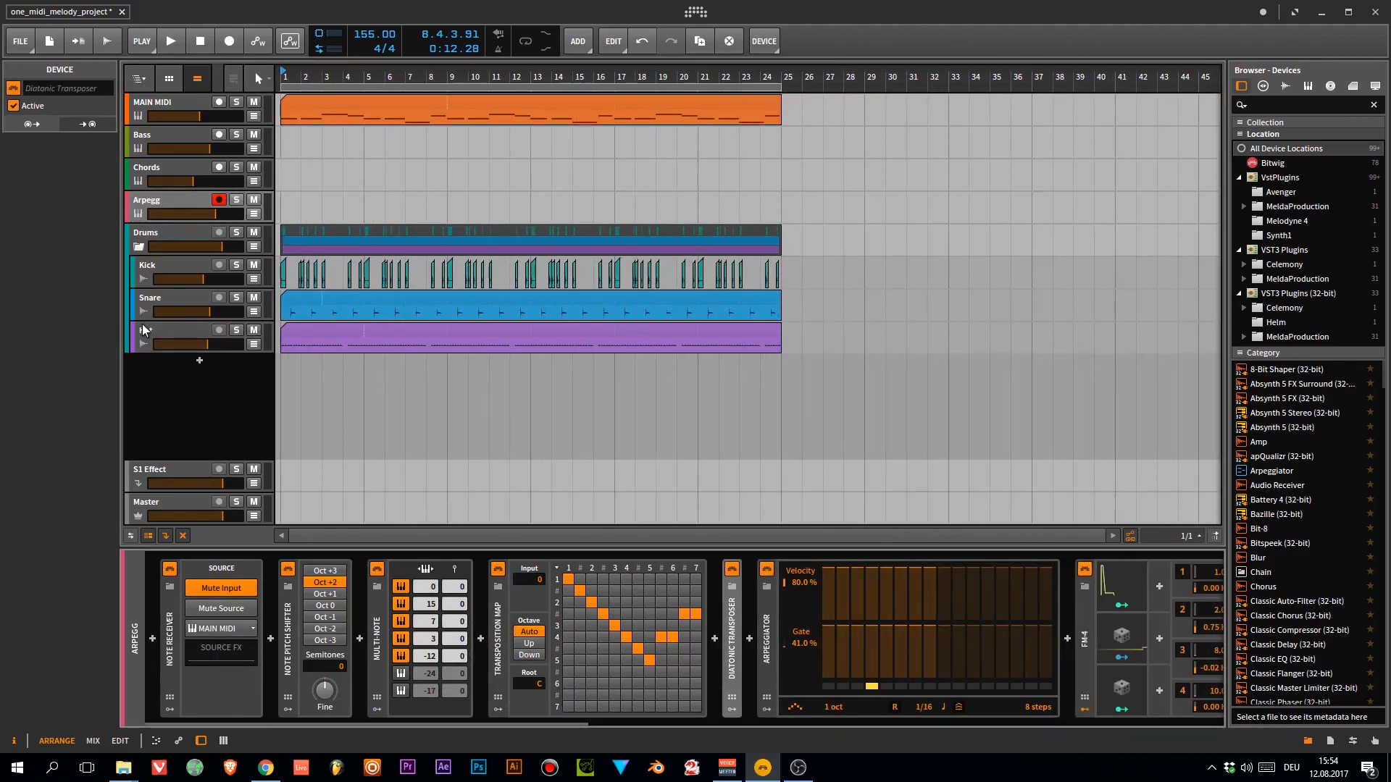
click(138, 247)
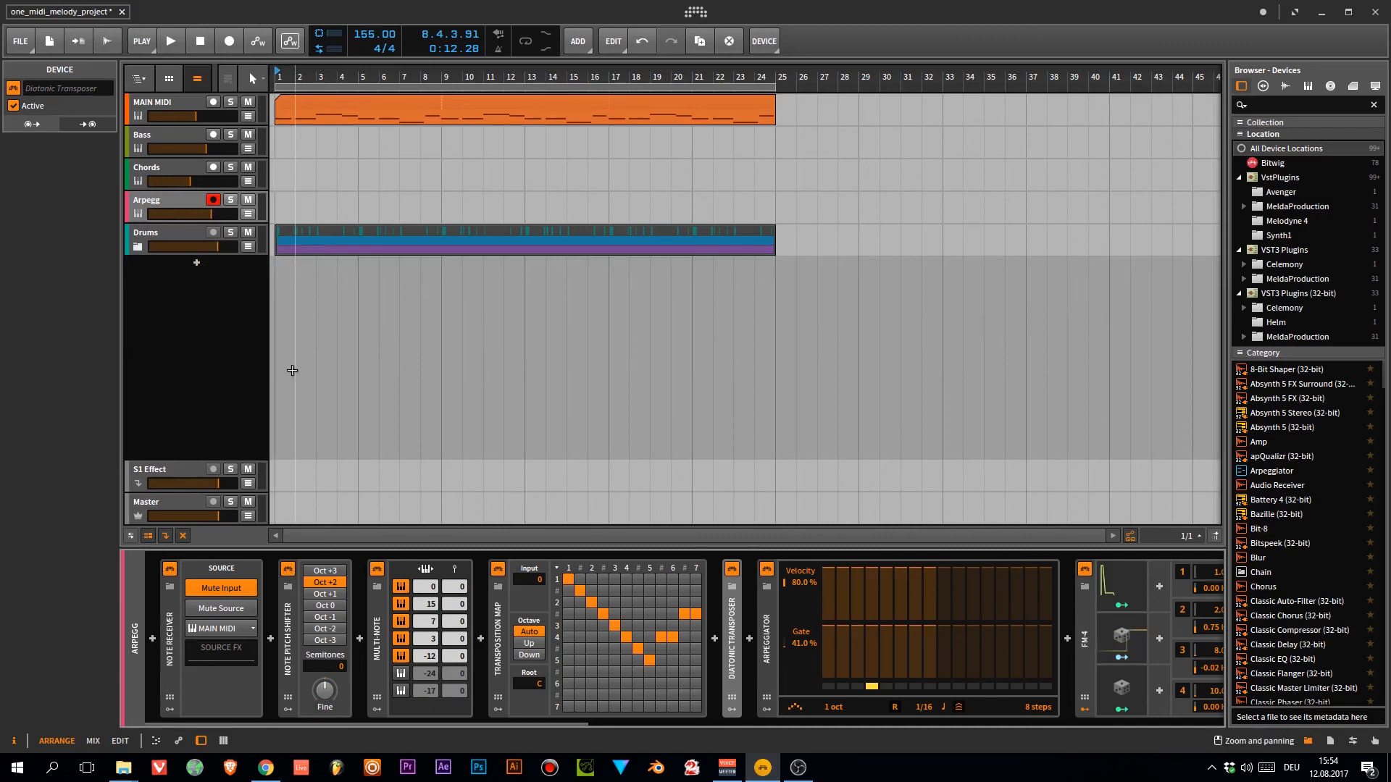
Select the Arpegg track's Note Receiver, check all tracks' device lists in the Mix view, and return to the arrangement.
click(177, 620)
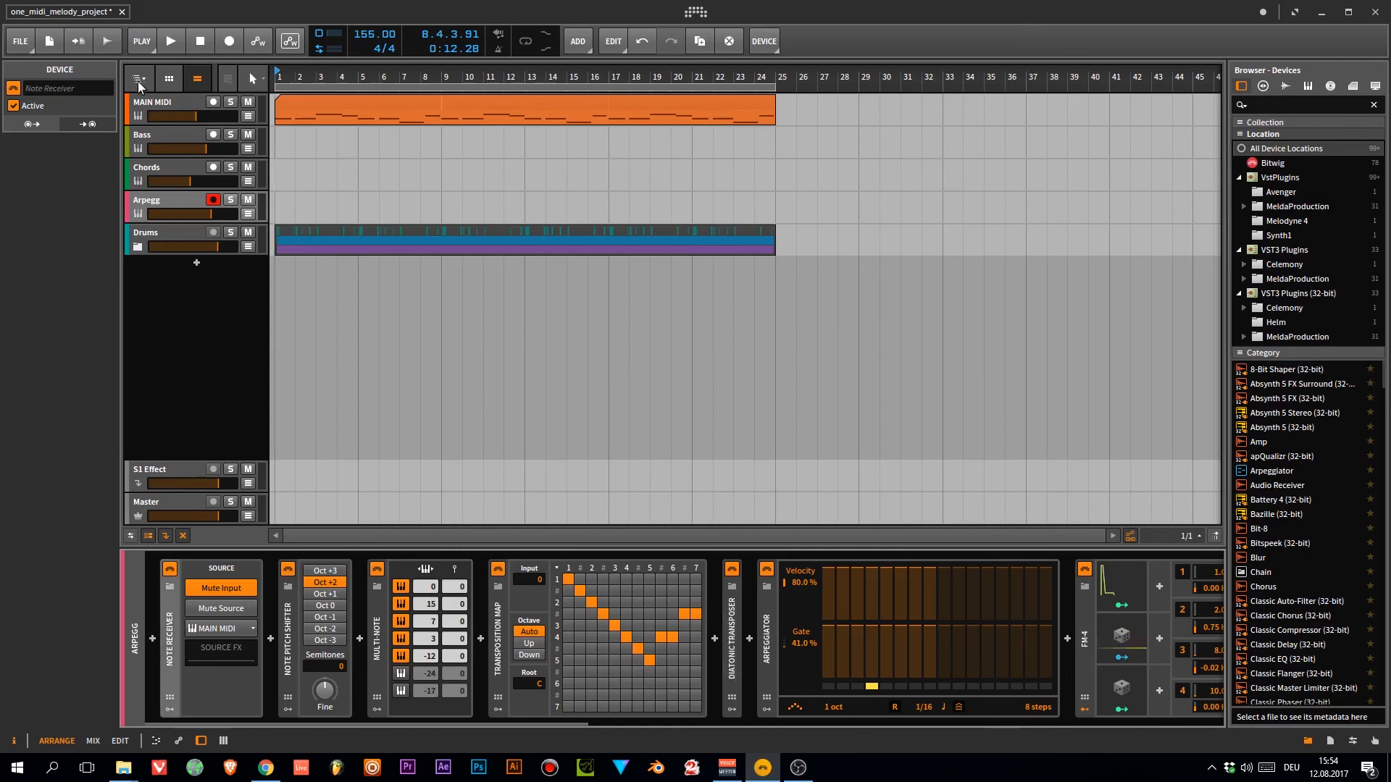
key(Tab)
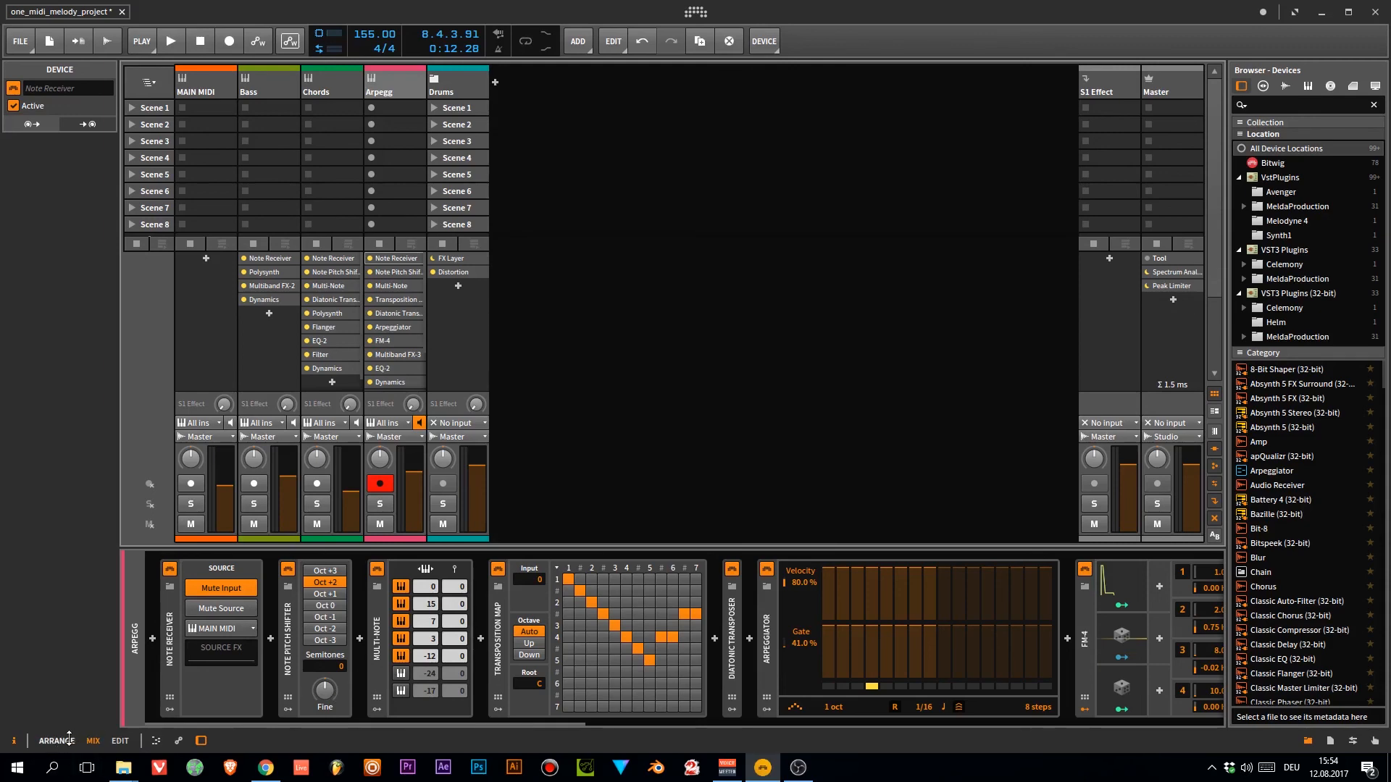
key(Tab)
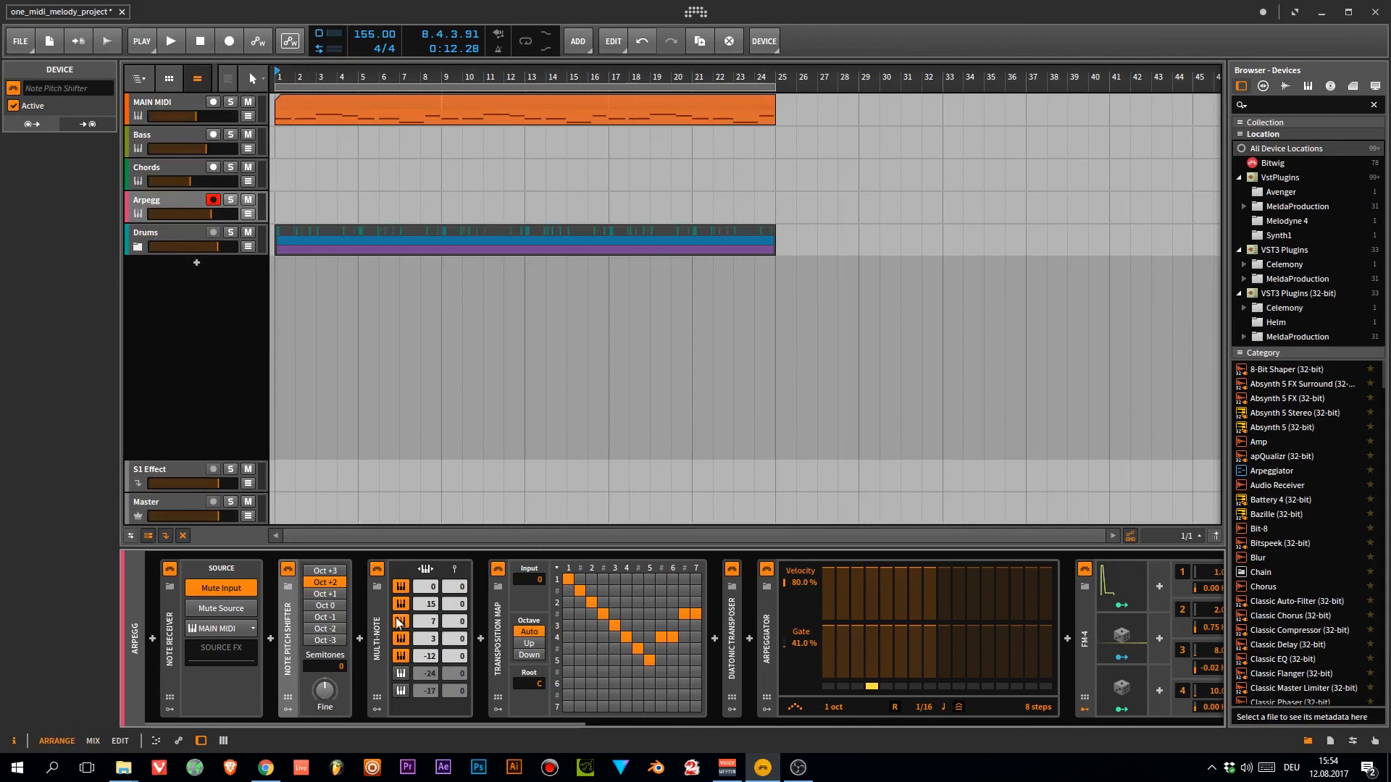
Point out the Arpegg track's Multi-Note and Transposition Map devices, and hide the device chain to enlarge the arrangement.
click(379, 636)
click(499, 627)
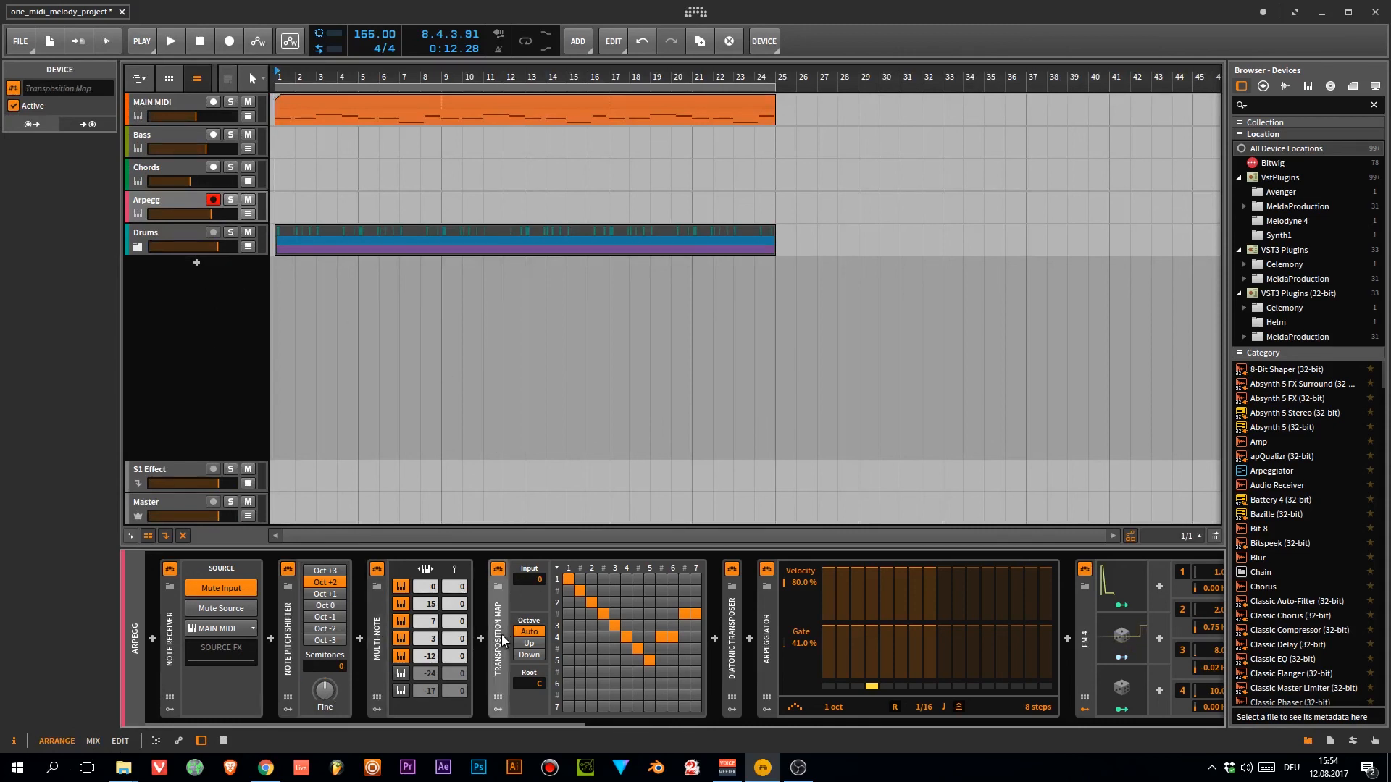
click(204, 740)
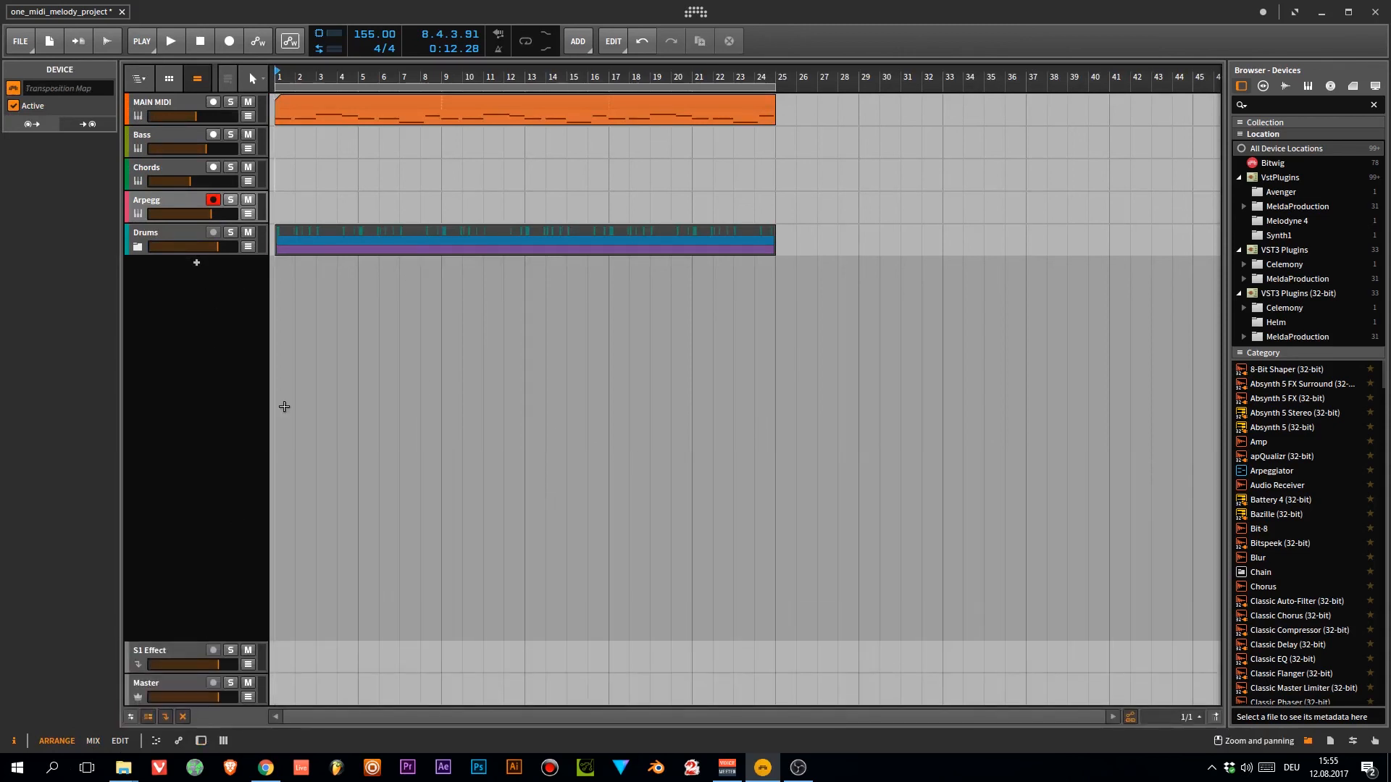